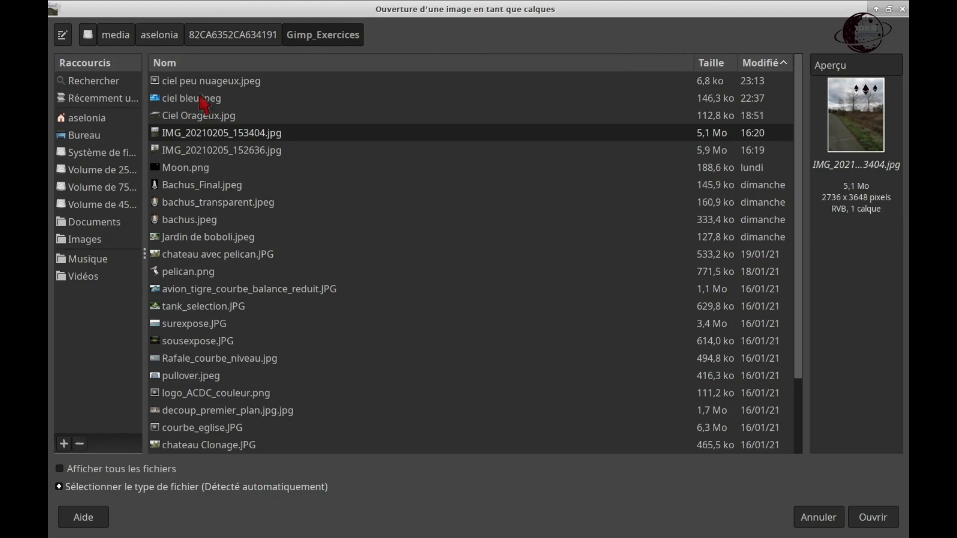
Step: Open ciel peu nuageux.jpeg as a layer and scale it to 2729 x 1828 px, covering the photo's sky area
double_click(207, 85)
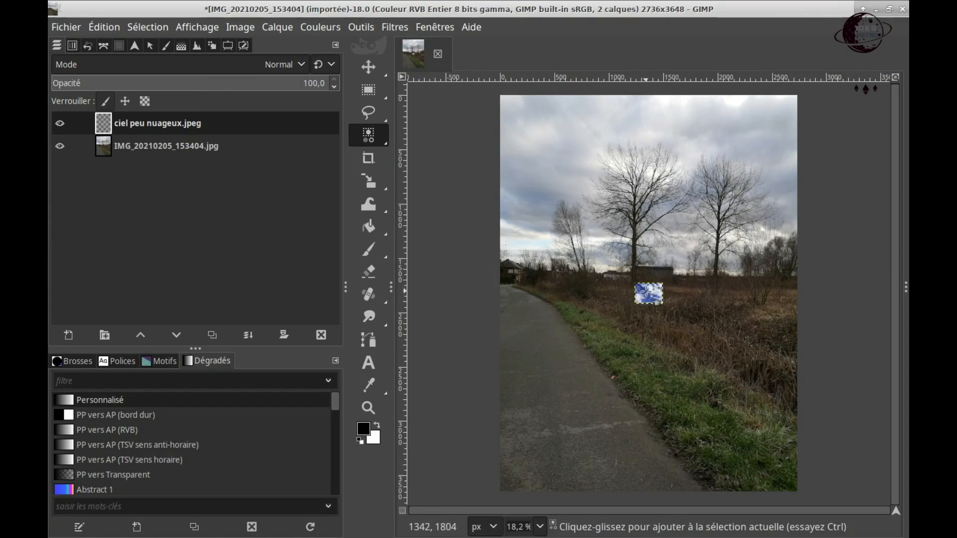
key(shift+s)
click(647, 294)
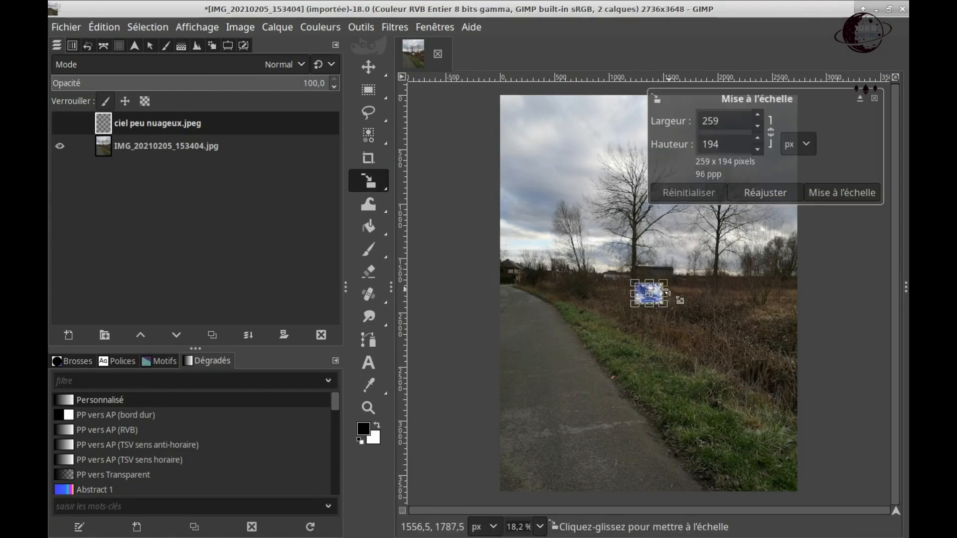
drag(641, 283, 507, 195)
drag(659, 305, 787, 361)
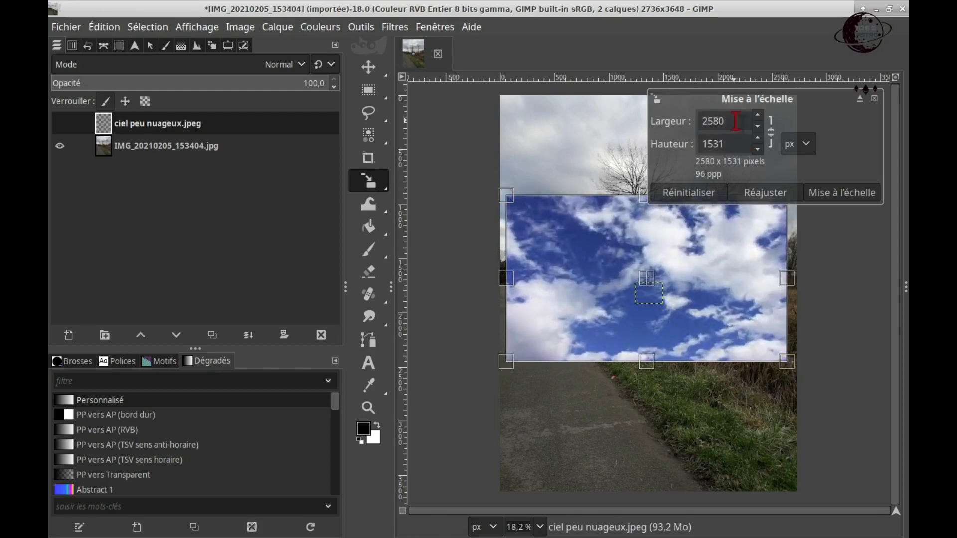
drag(615, 224, 605, 121)
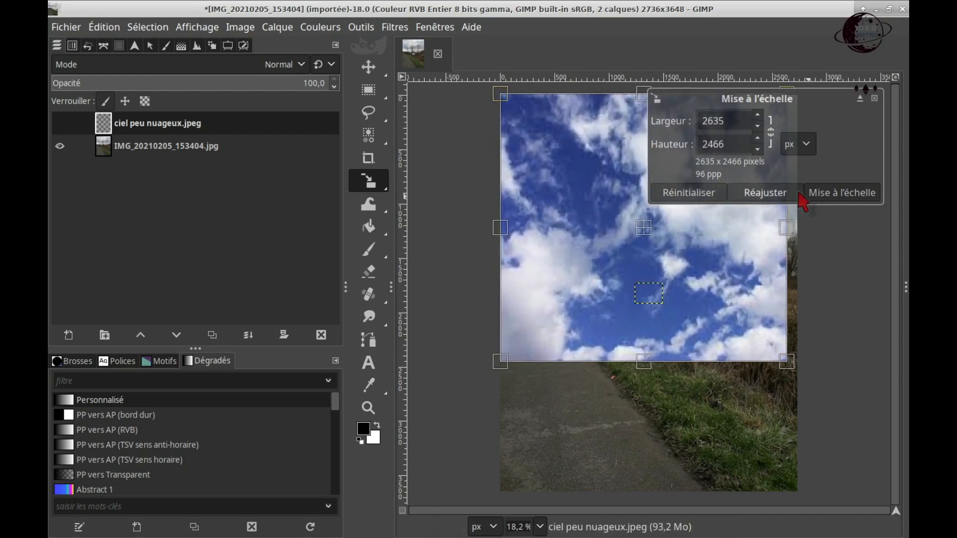
drag(786, 228, 796, 229)
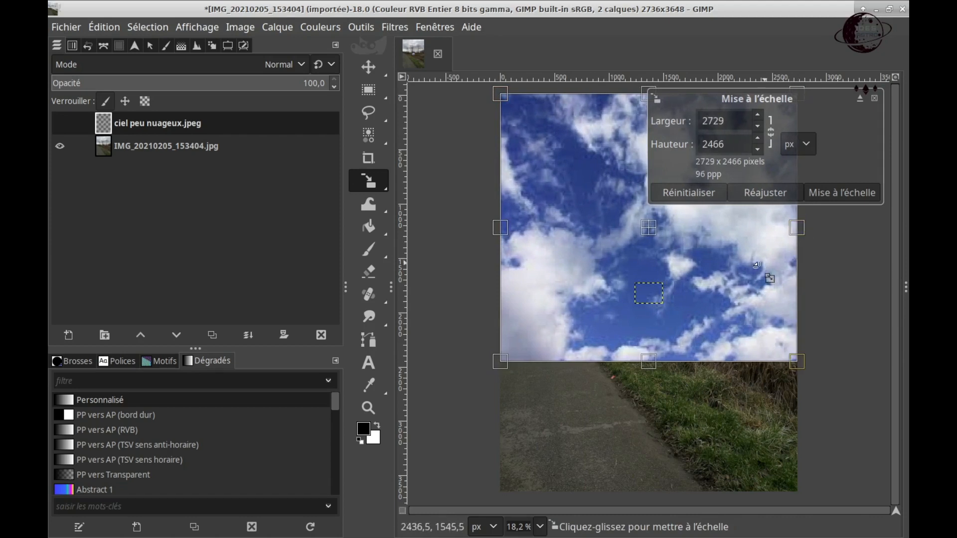
drag(652, 367, 654, 296)
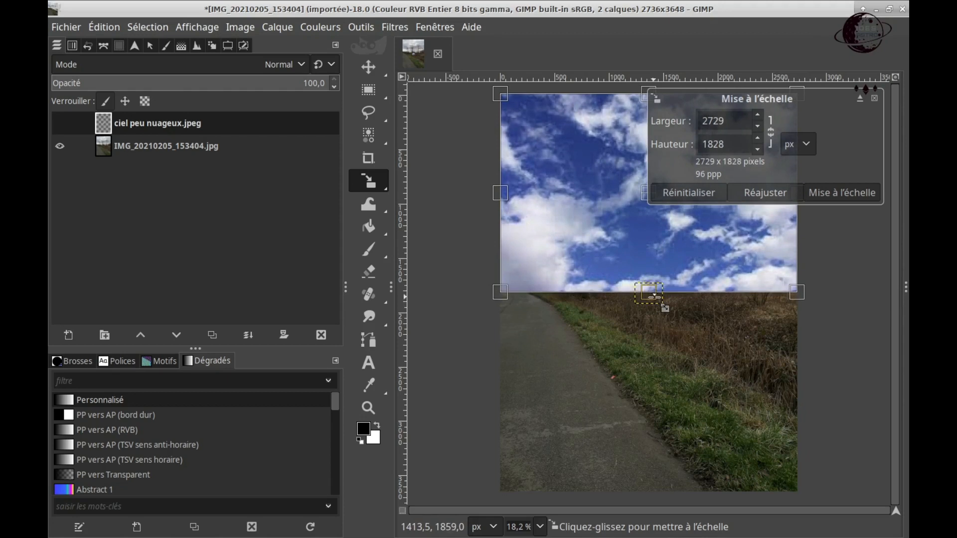
click(843, 194)
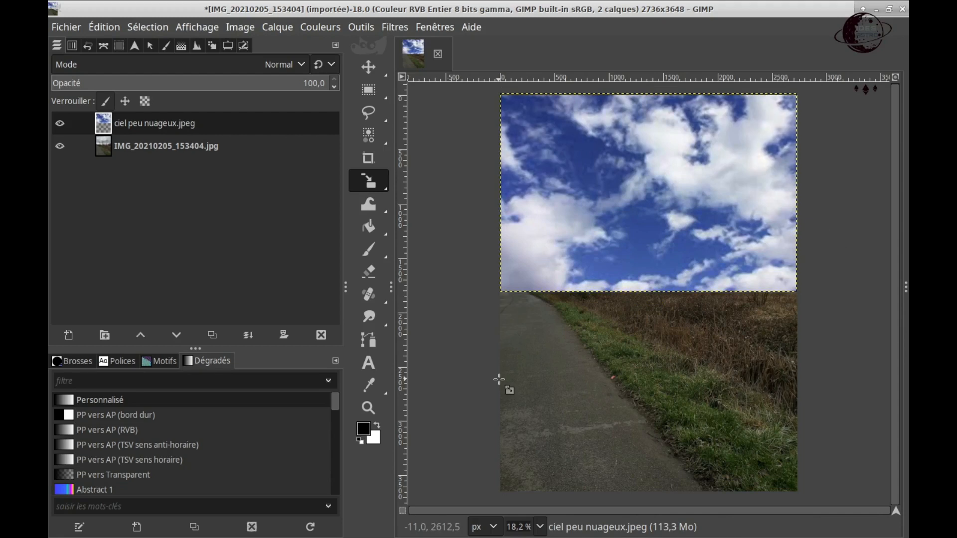
Step: Move the IMG_20210205_153404.jpg layer above the ciel peu nuageux.jpeg layer and duplicate it
click(103, 152)
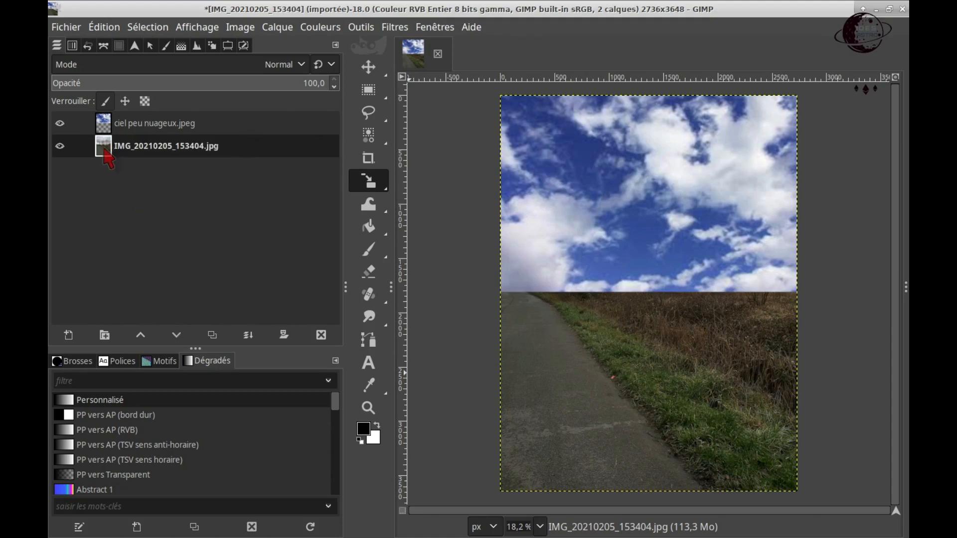
drag(103, 152, 104, 125)
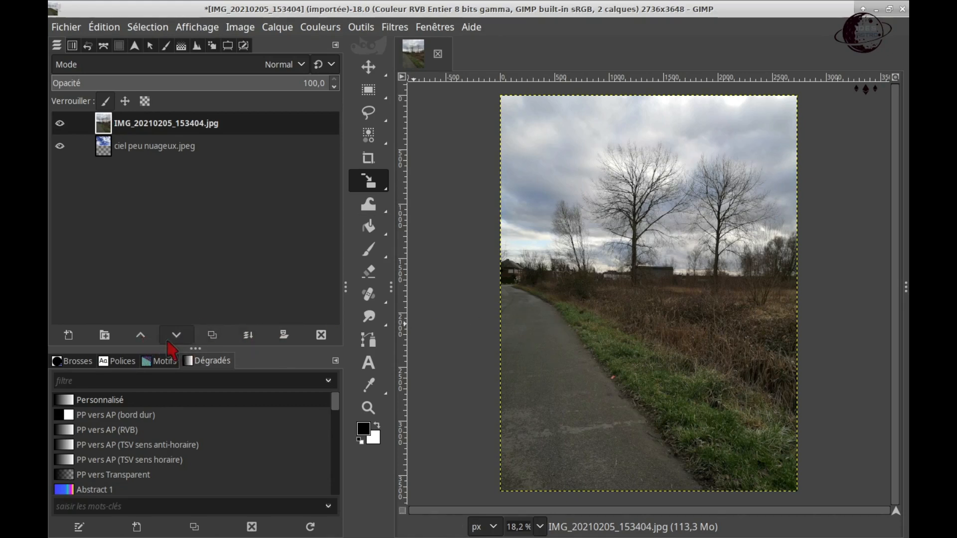
right_click(106, 132)
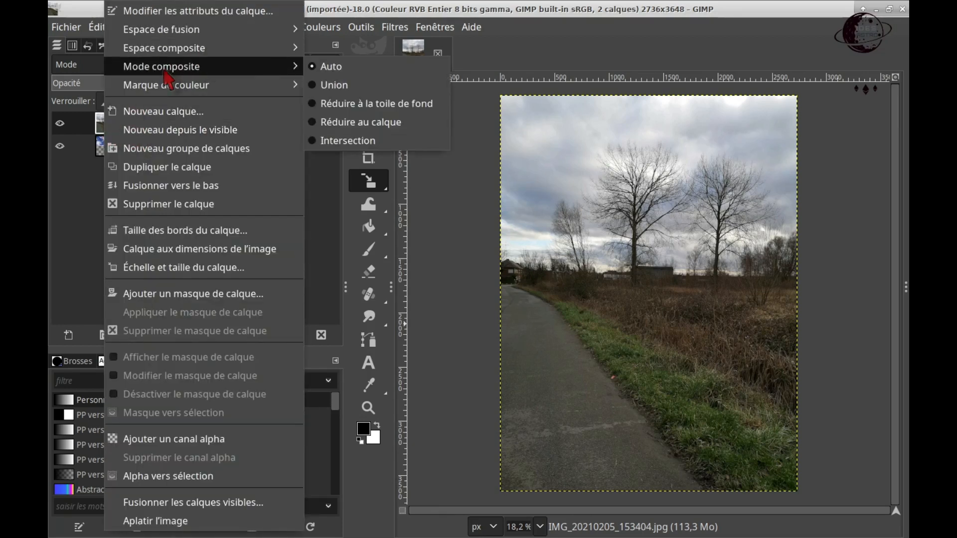
click(207, 167)
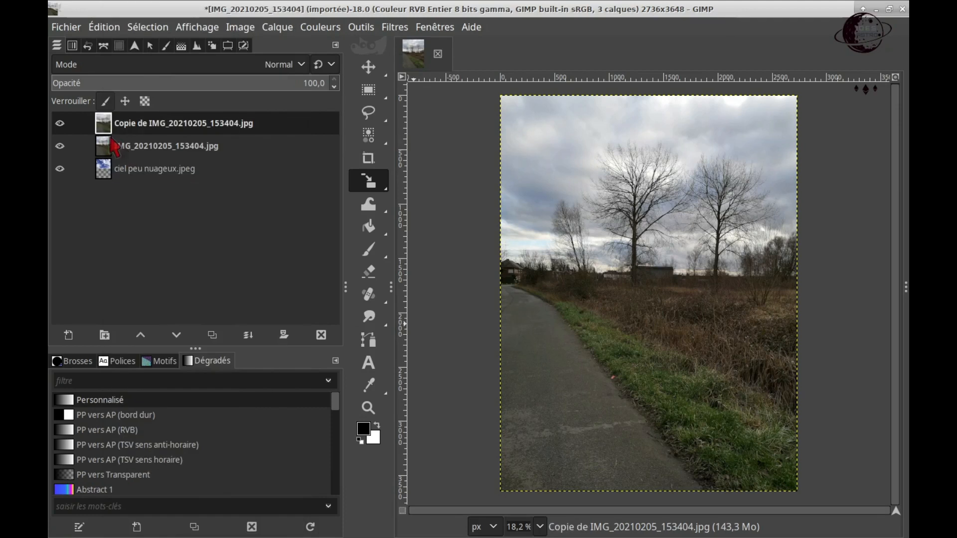
Step: Desaturate the duplicated photo layer using the Luminance mode
click(302, 34)
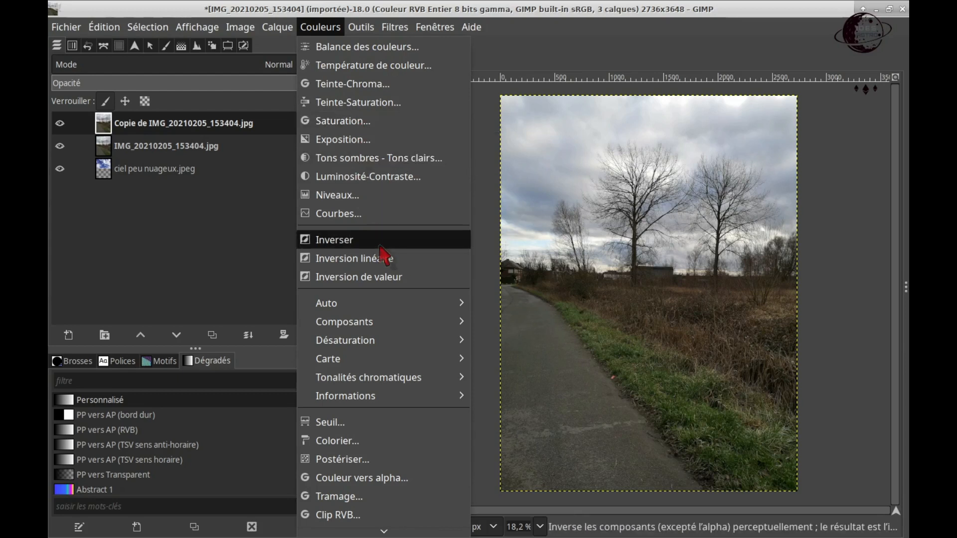
mouse_move(421, 344)
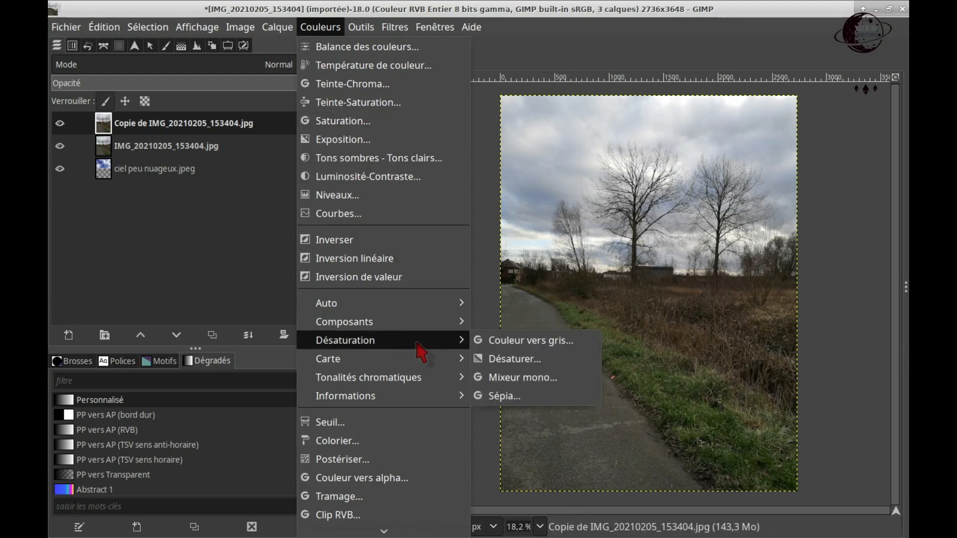
click(552, 360)
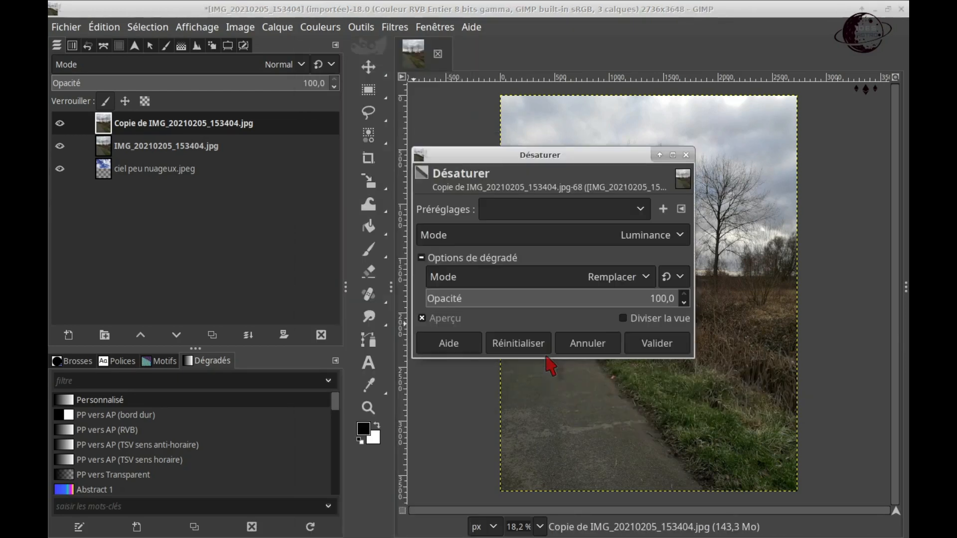
click(651, 344)
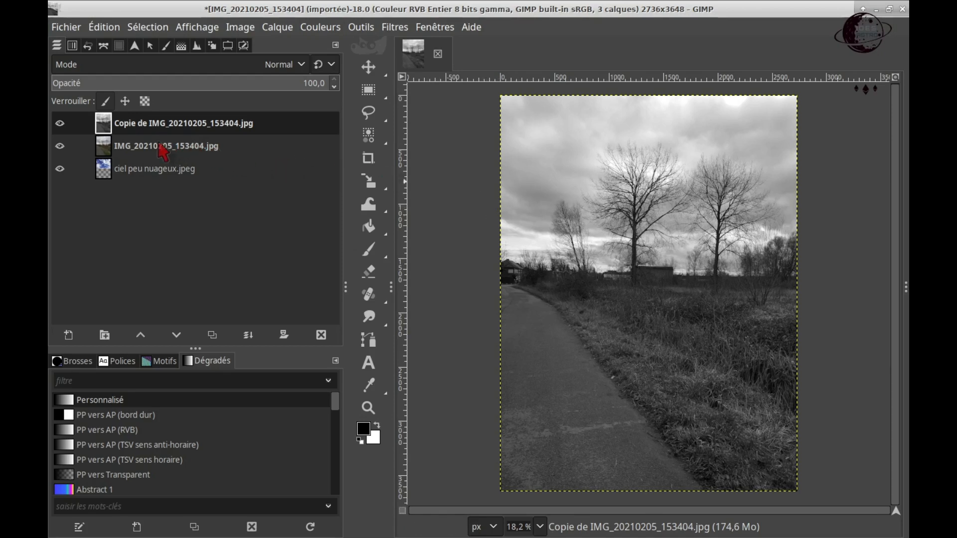
Step: Adjust the duplicated layer's levels, setting the input black point to 101 and the white point to 135
click(319, 29)
click(382, 205)
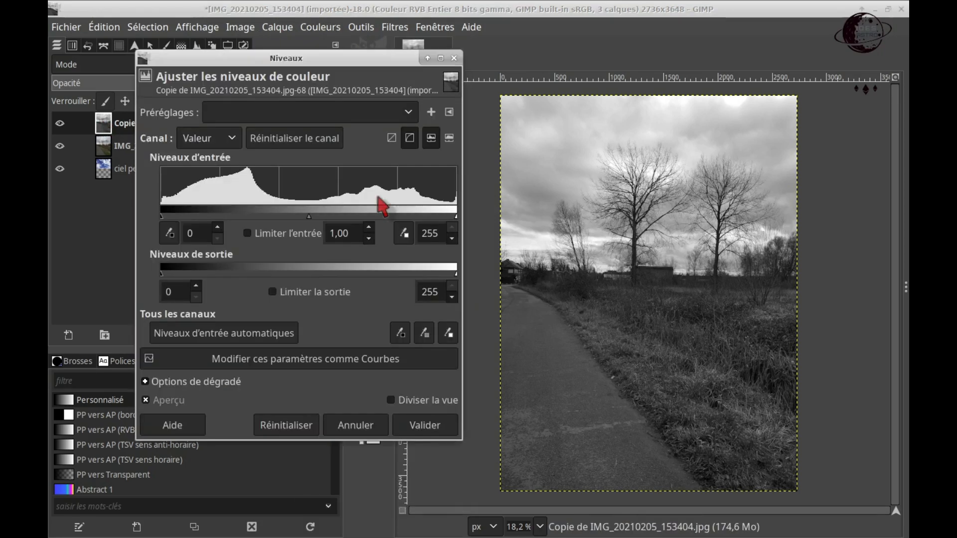
drag(161, 218, 198, 217)
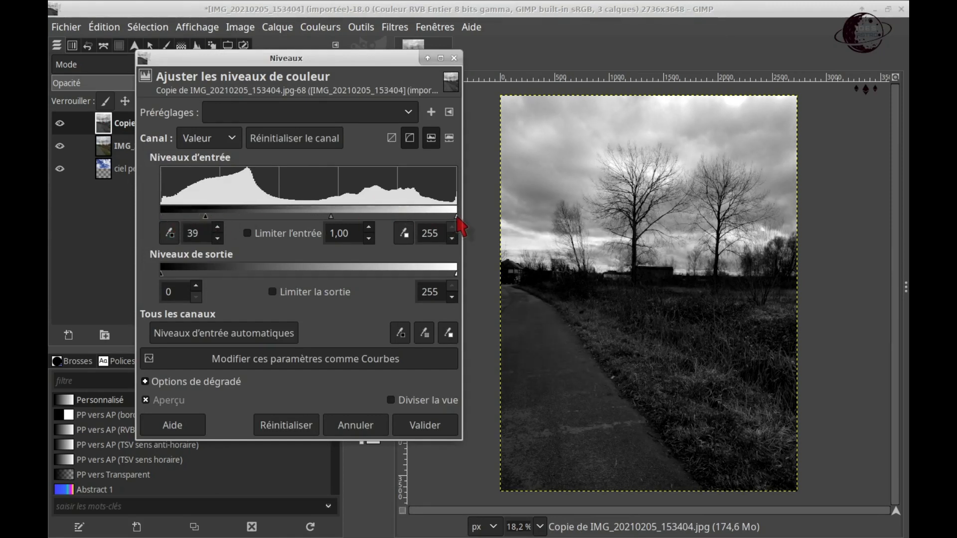
drag(453, 218, 315, 217)
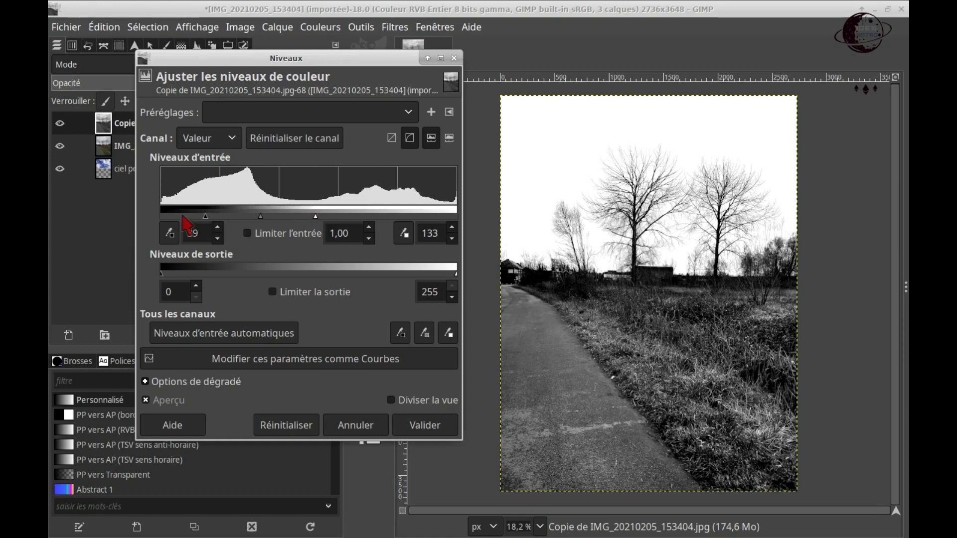
drag(205, 218, 317, 218)
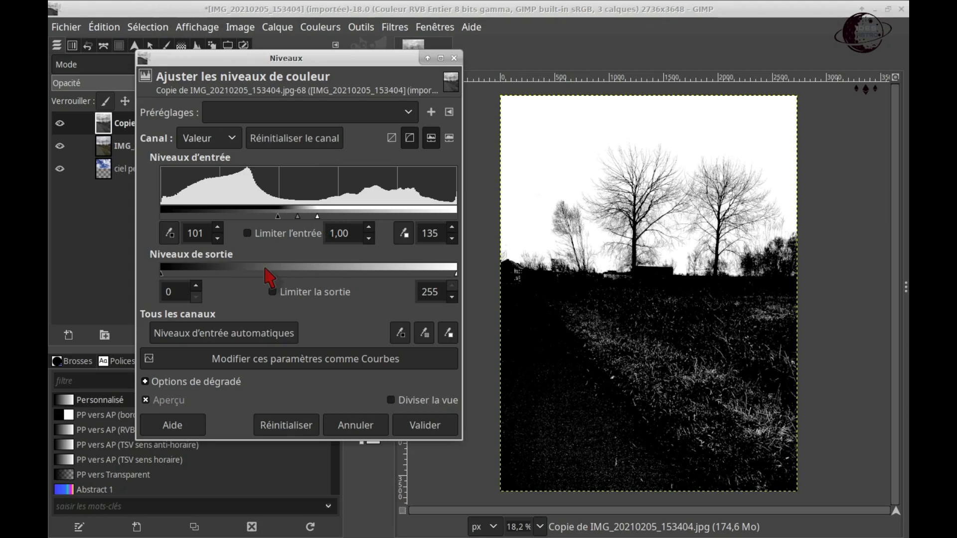
click(424, 425)
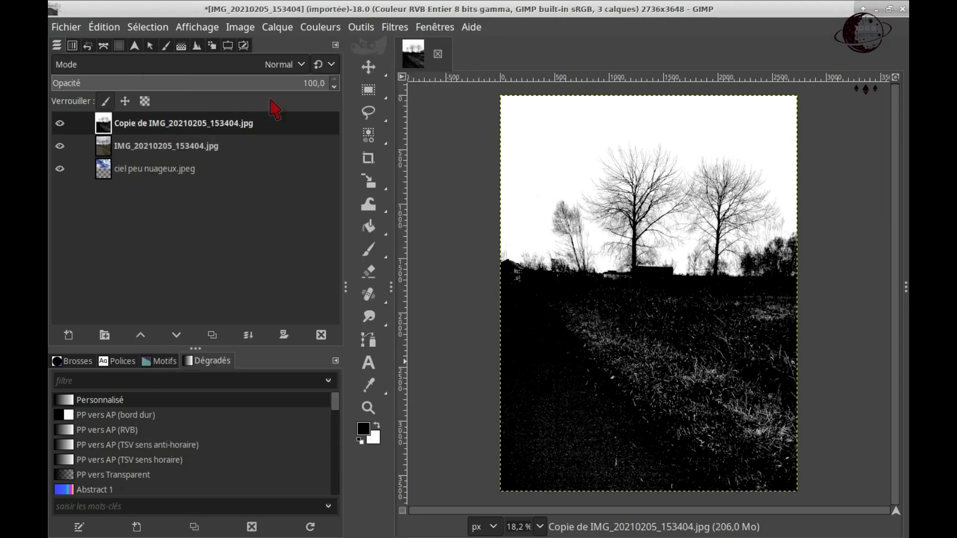
Step: Darken the duplicated layer with Curves, placing points at 82/29, 186/148 and 225/194 and shifting the black endpoint slightly inward
click(318, 29)
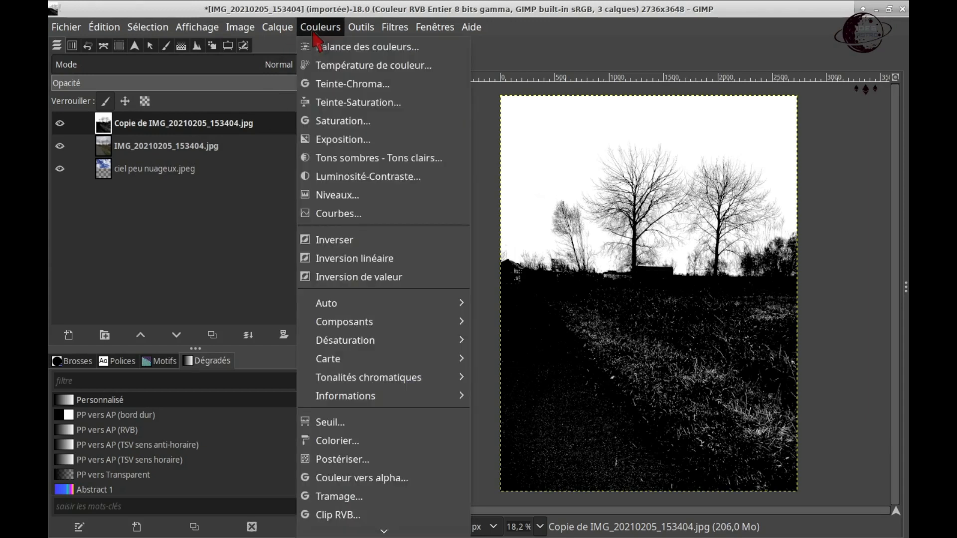
click(369, 214)
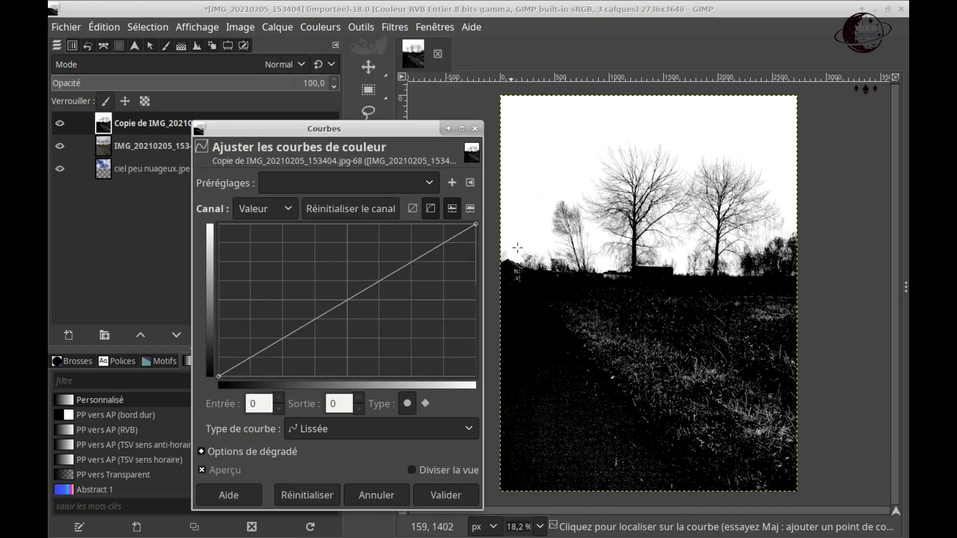
click(558, 166)
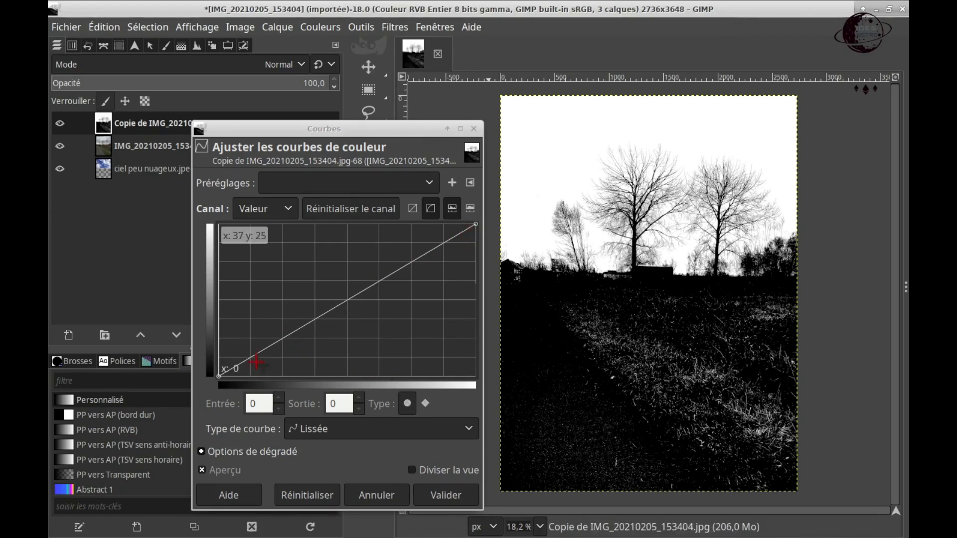
drag(252, 358, 278, 353)
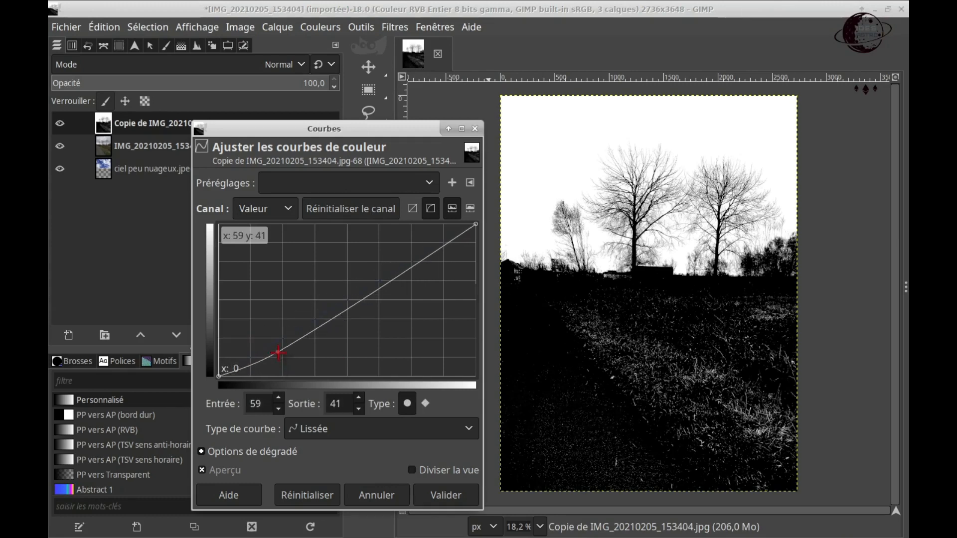
drag(220, 376, 302, 359)
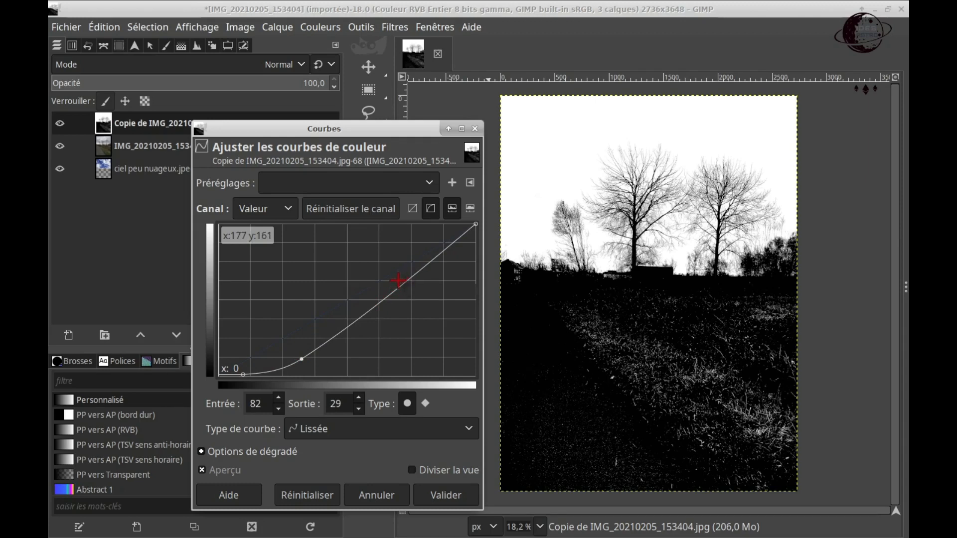
drag(405, 281, 408, 288)
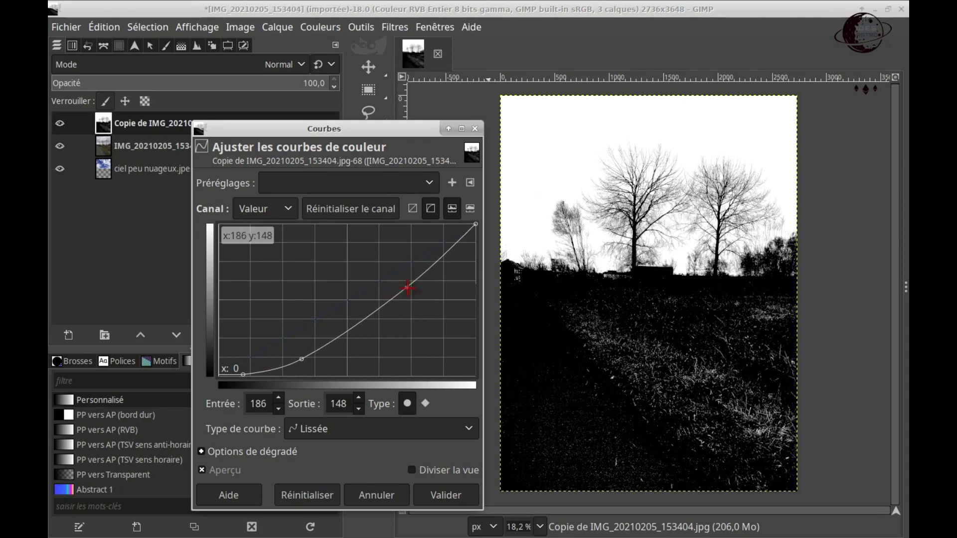
drag(441, 258, 447, 261)
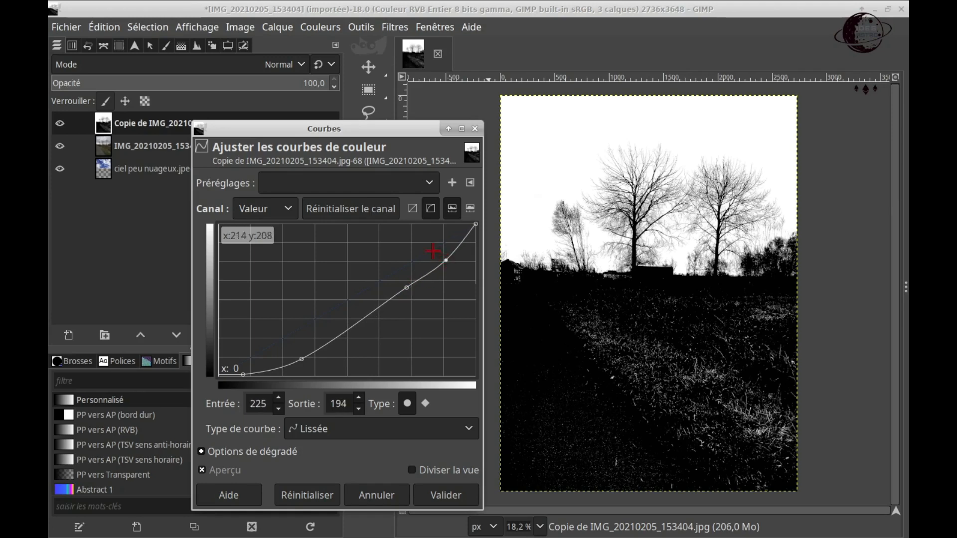
click(460, 504)
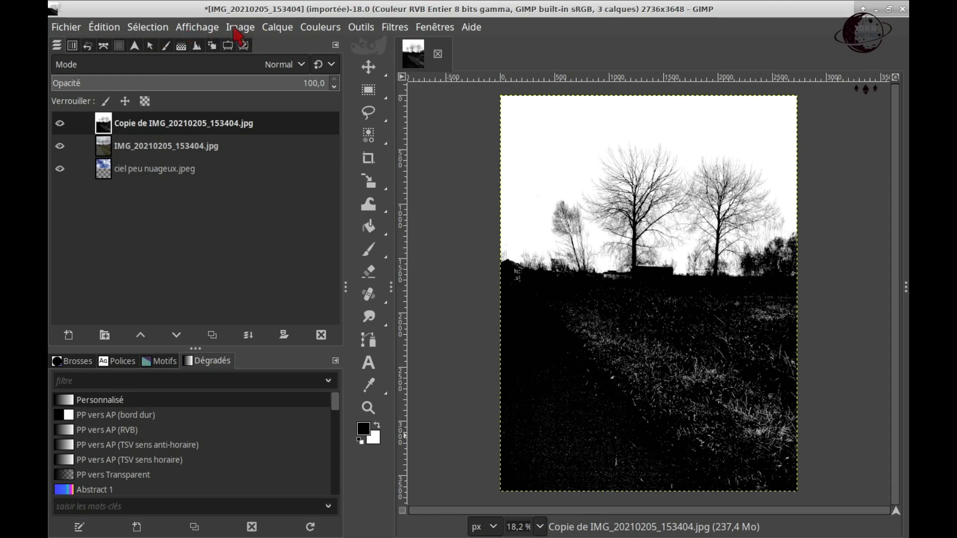
Step: Invert the duplicated layer's colours and brush the whole ground area below the tree line with white
click(302, 32)
click(339, 241)
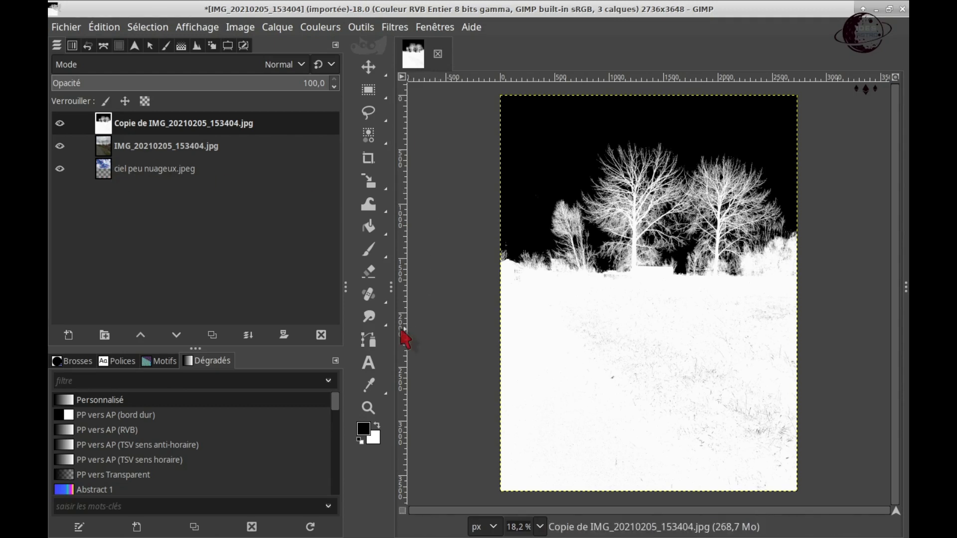
mouse_move(373, 392)
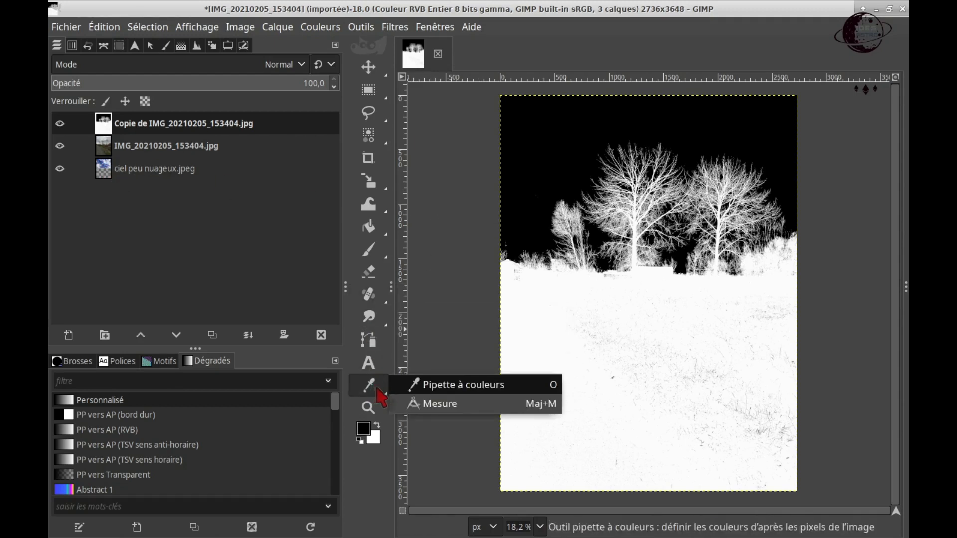
click(379, 426)
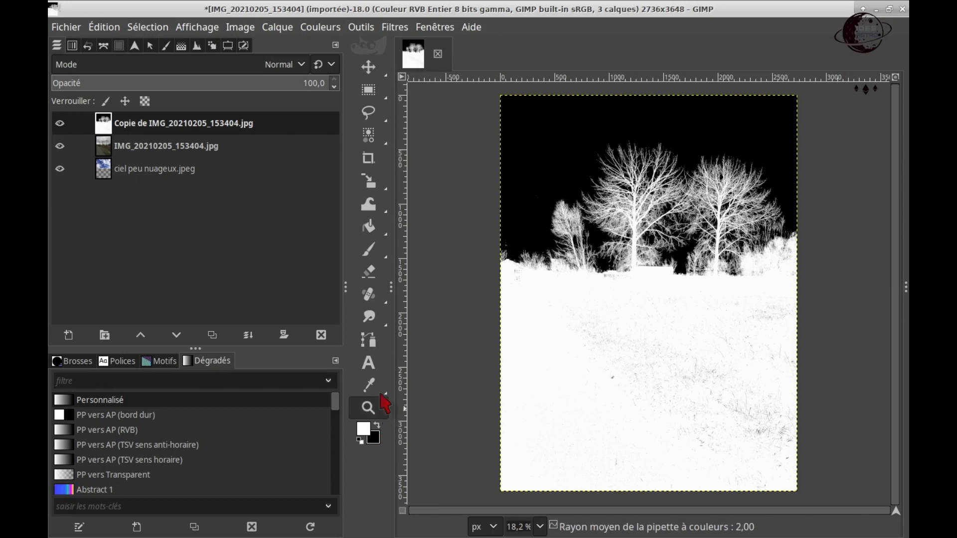
mouse_move(371, 318)
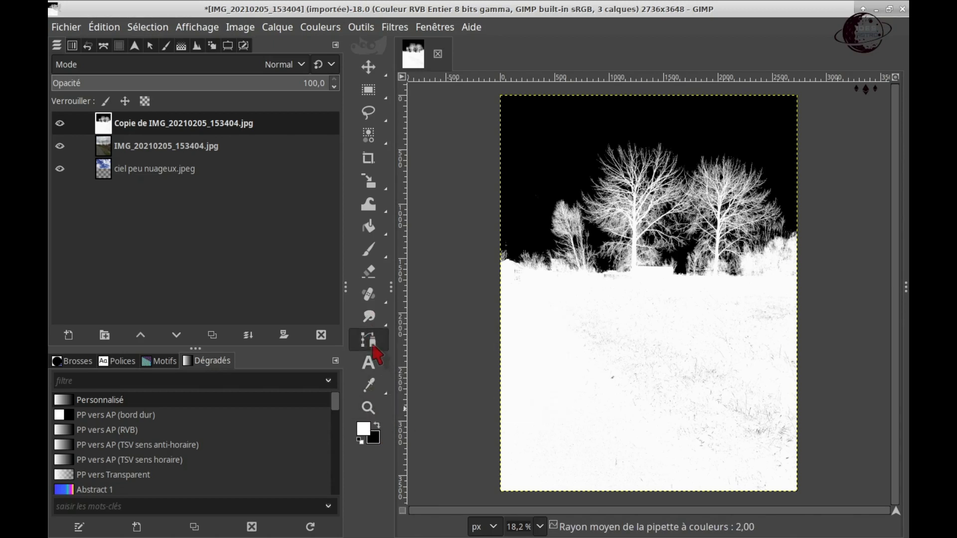
click(370, 252)
mouse_move(570, 325)
mouse_down()
mouse_move(599, 342)
mouse_move(590, 319)
mouse_move(555, 312)
mouse_move(514, 274)
mouse_move(512, 356)
mouse_move(531, 326)
mouse_move(542, 346)
mouse_move(679, 368)
mouse_move(626, 378)
mouse_move(676, 349)
mouse_move(683, 331)
mouse_move(597, 312)
mouse_move(690, 349)
mouse_move(658, 321)
mouse_move(681, 326)
mouse_move(650, 302)
mouse_move(603, 280)
mouse_move(710, 300)
mouse_move(774, 297)
mouse_move(791, 327)
mouse_up()
mouse_move(811, 425)
mouse_down()
mouse_move(788, 449)
mouse_move(799, 397)
mouse_move(785, 381)
mouse_move(764, 425)
mouse_move(777, 437)
mouse_move(776, 417)
mouse_move(804, 379)
mouse_move(748, 415)
mouse_move(745, 403)
mouse_move(723, 408)
mouse_move(731, 393)
mouse_move(700, 403)
mouse_move(698, 379)
mouse_move(679, 414)
mouse_move(695, 404)
mouse_move(654, 455)
mouse_move(675, 463)
mouse_move(692, 430)
mouse_move(672, 419)
mouse_move(682, 408)
mouse_move(637, 400)
mouse_move(570, 458)
mouse_up()
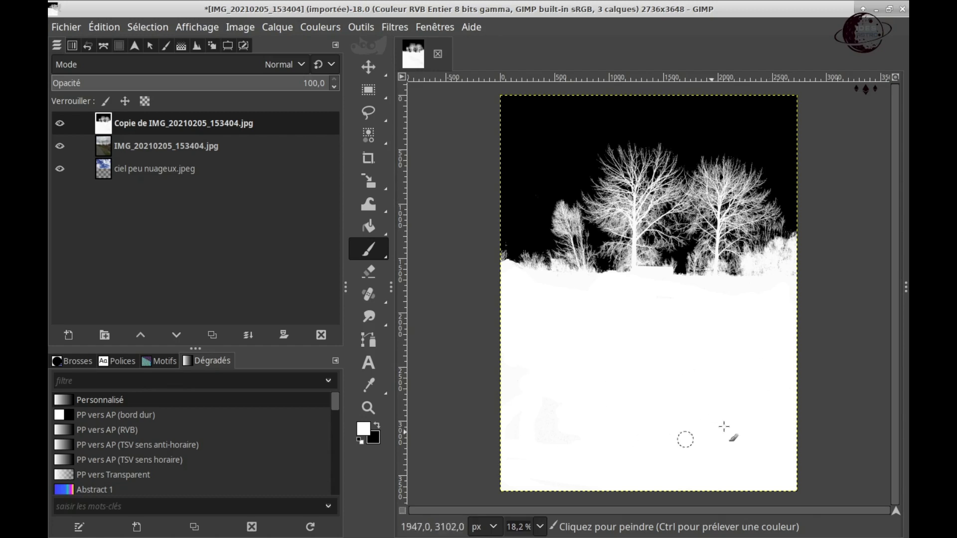
click(712, 366)
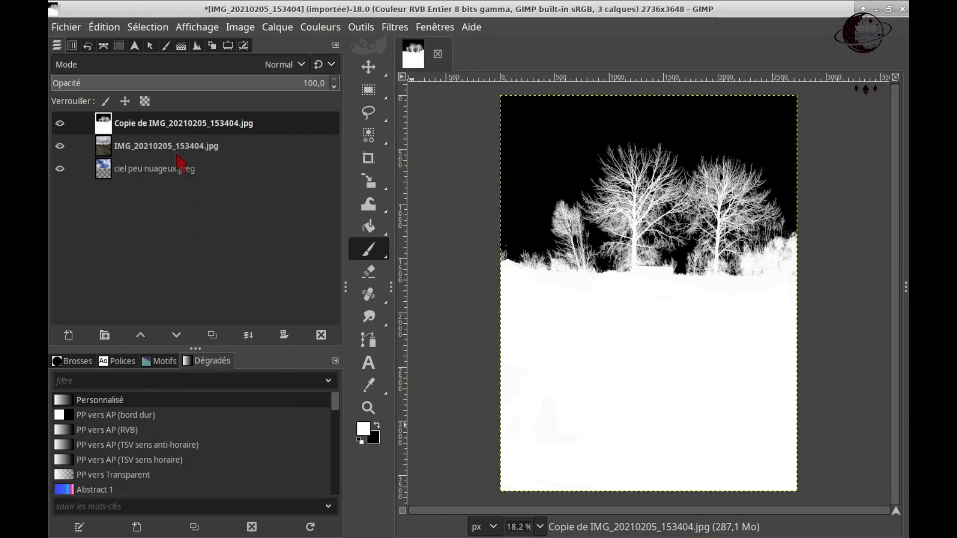
Step: Add a layer mask initialised to white (full opacity) to the original photo layer
click(104, 145)
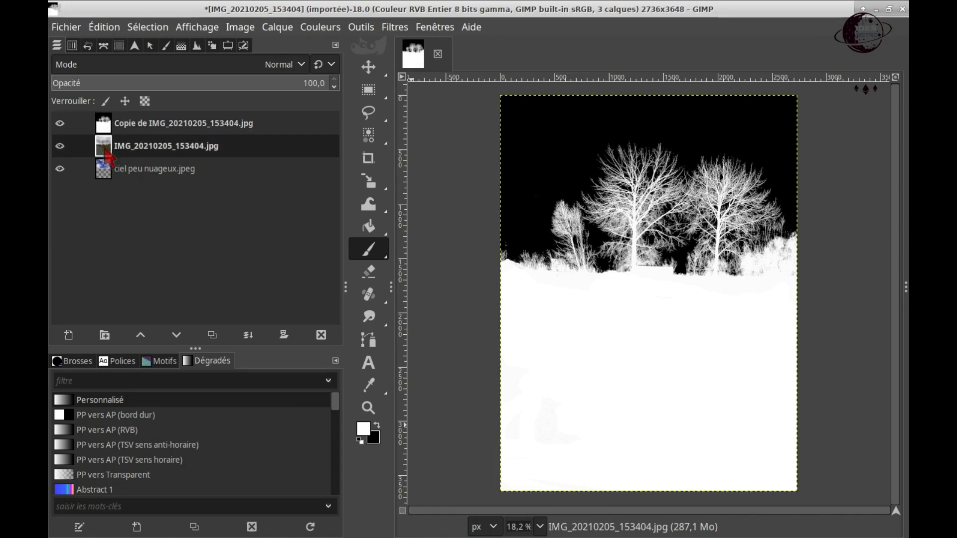
right_click(110, 154)
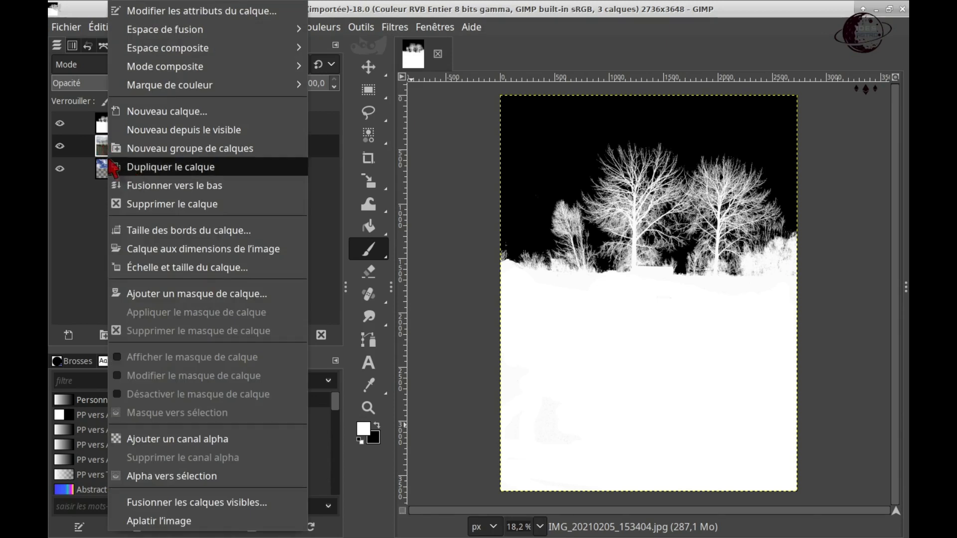
click(220, 294)
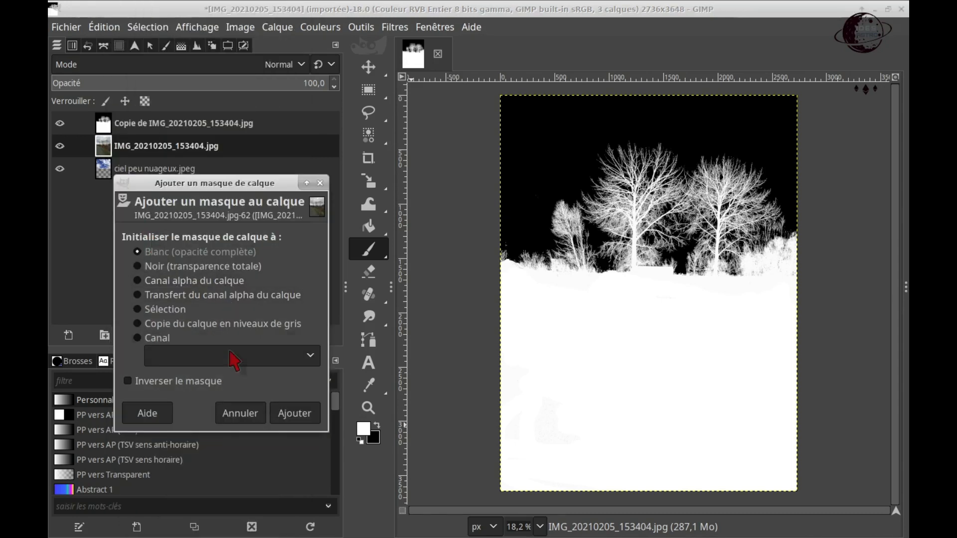
click(302, 413)
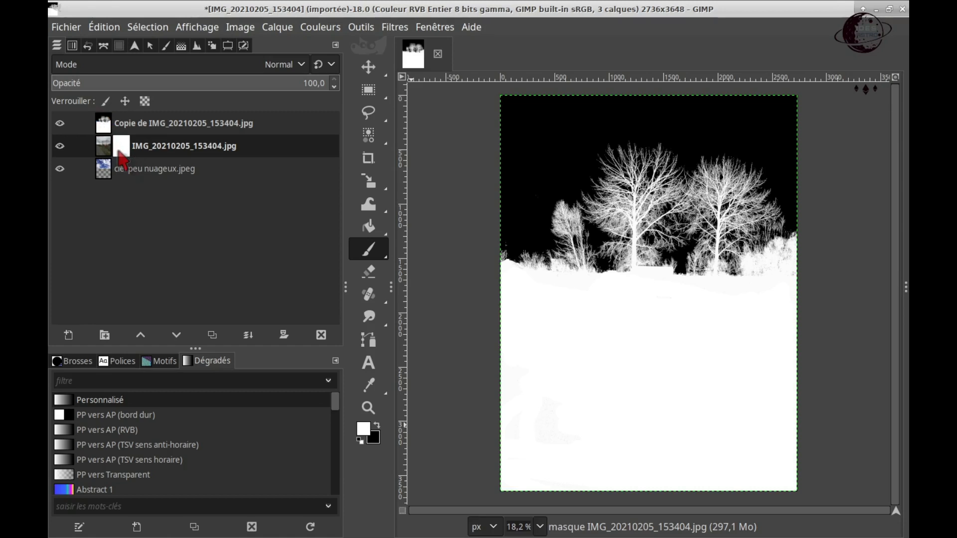
Step: Copy the black-and-white layer into the photo layer's mask, anchor it and preview the composite with the copy hidden
right_click(104, 128)
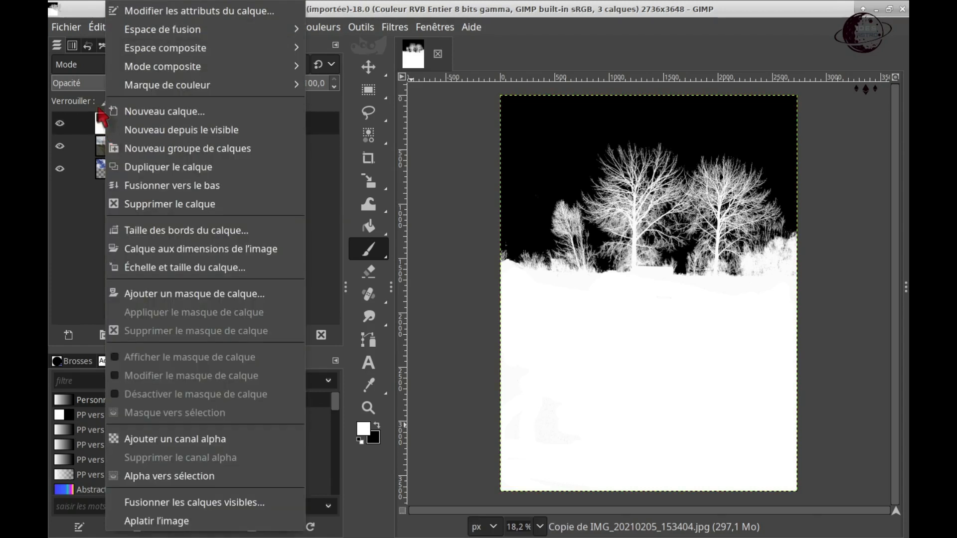
click(97, 29)
click(100, 28)
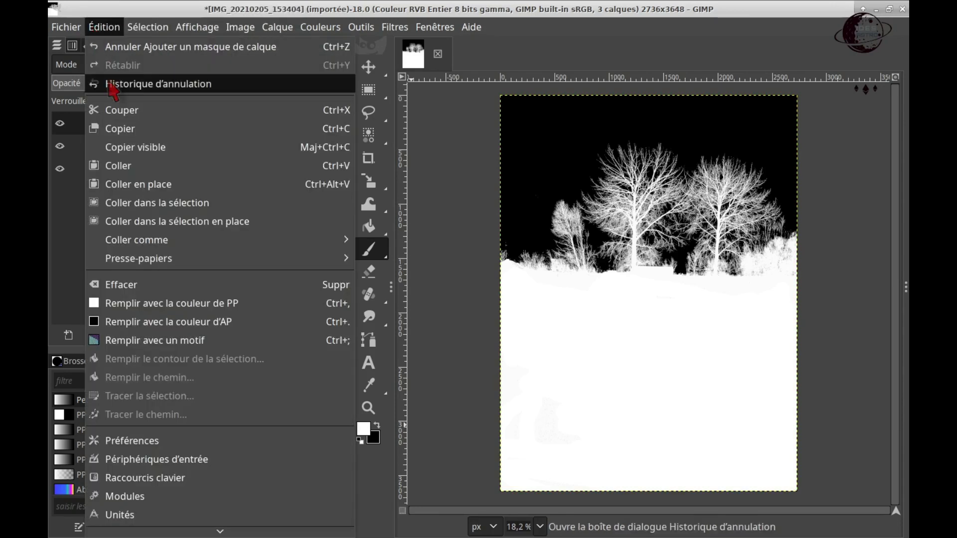
click(139, 133)
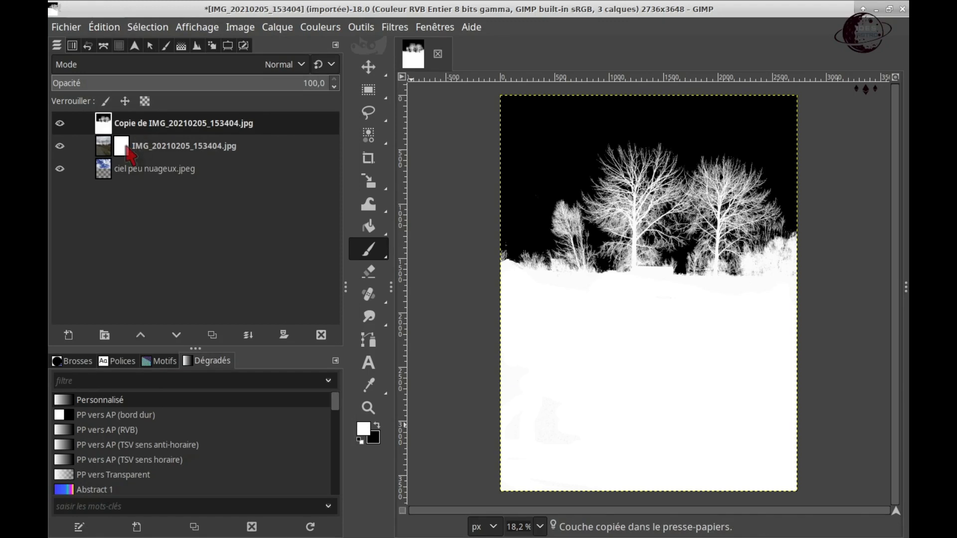
click(128, 148)
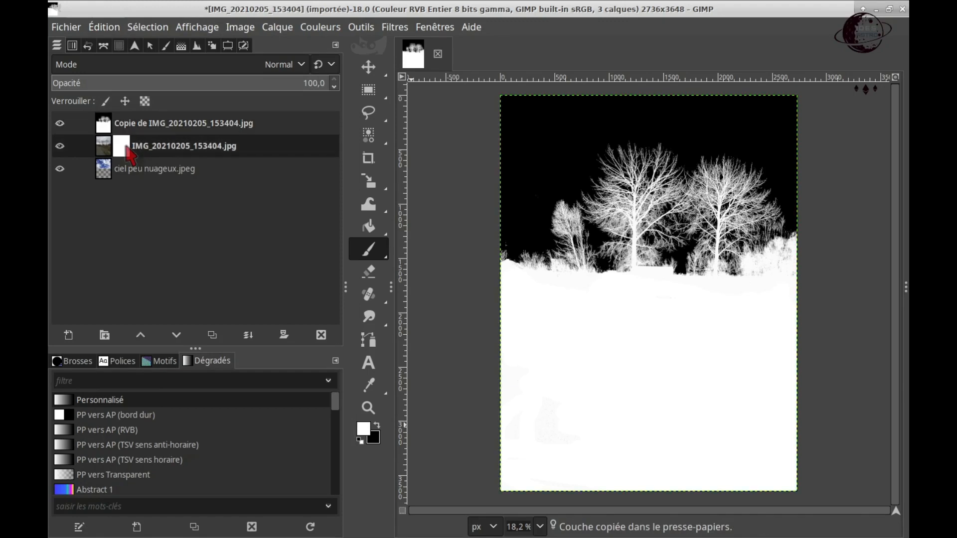
click(104, 28)
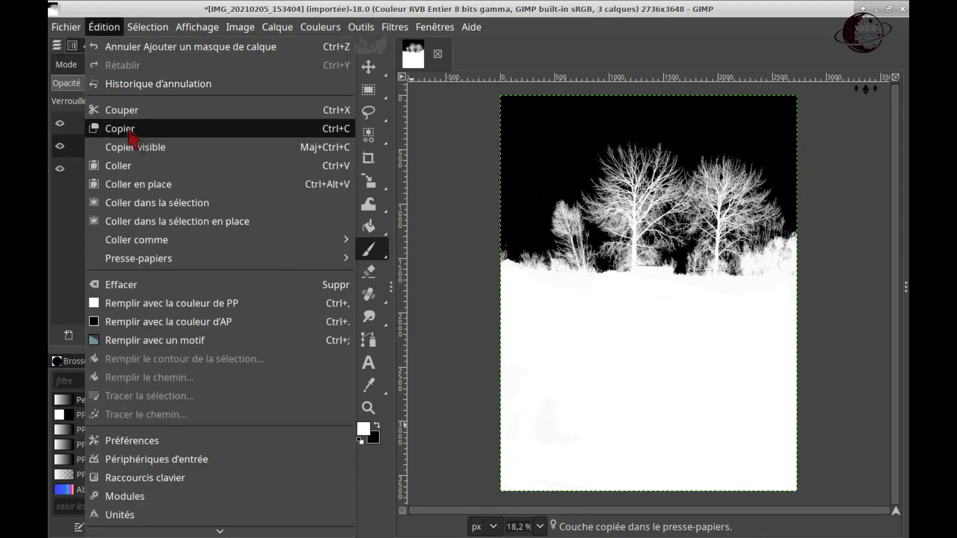
click(139, 167)
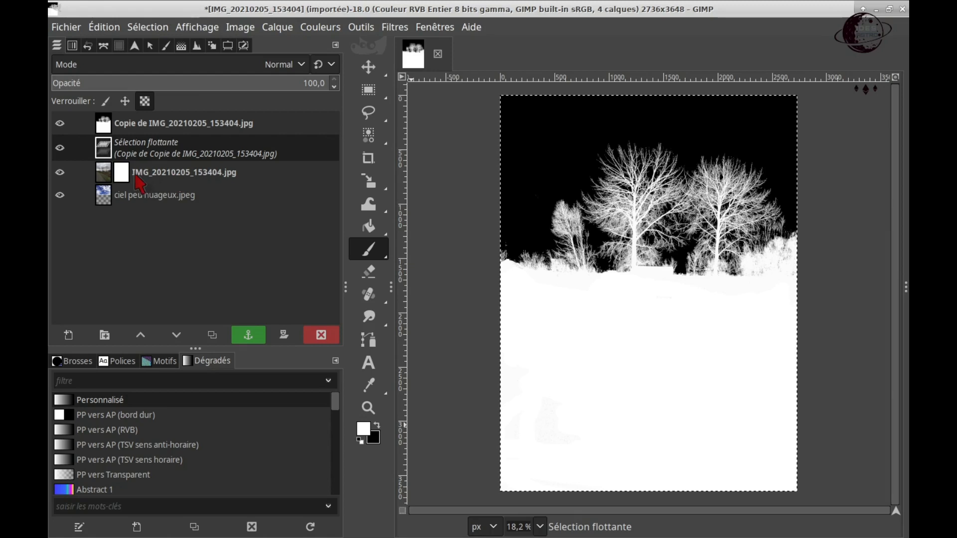
click(249, 335)
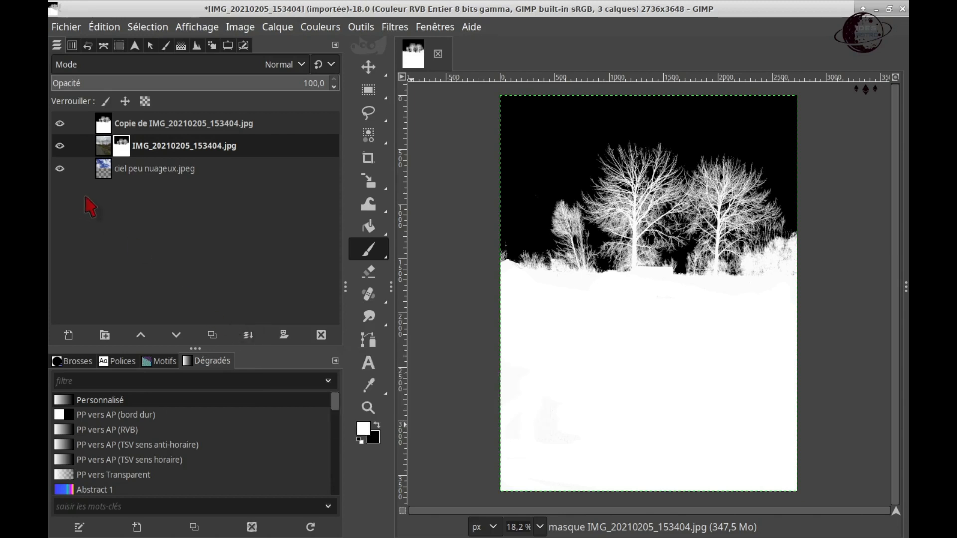
click(61, 124)
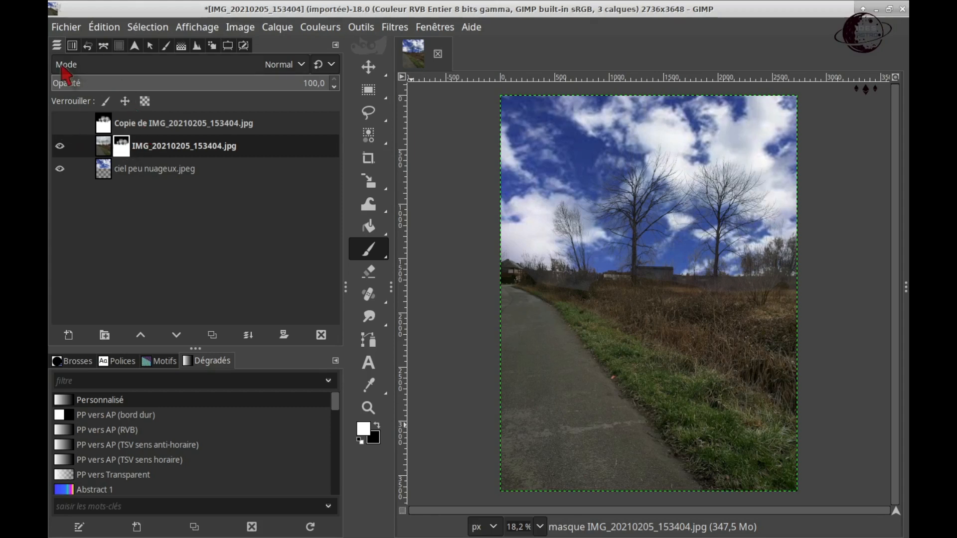
click(60, 123)
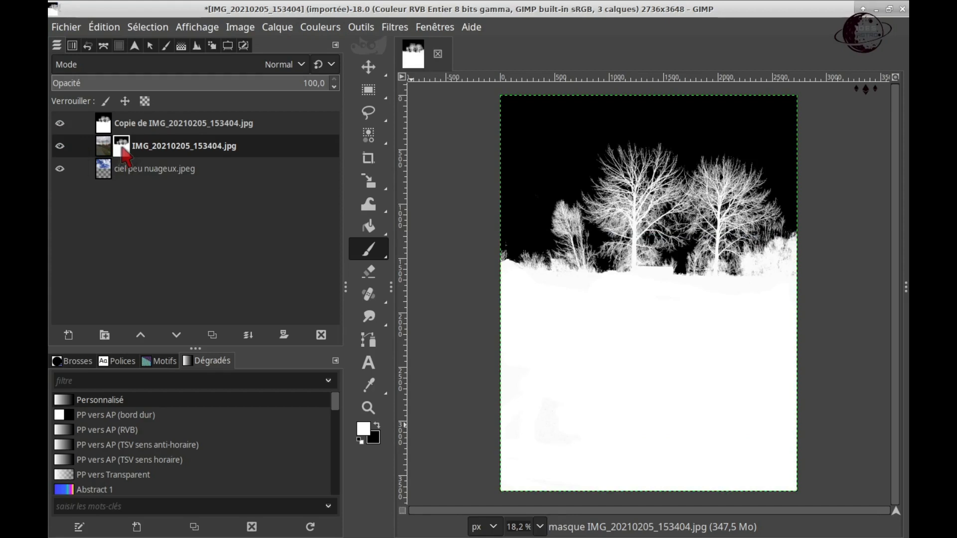
Step: Select the black sky areas of the photo layer's mask by colour
click(122, 144)
click(105, 28)
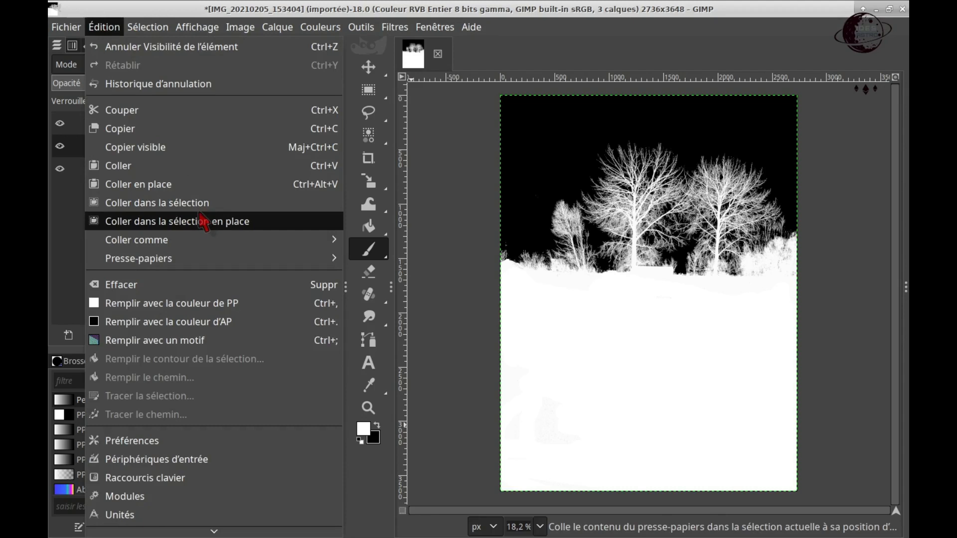
mouse_move(144, 27)
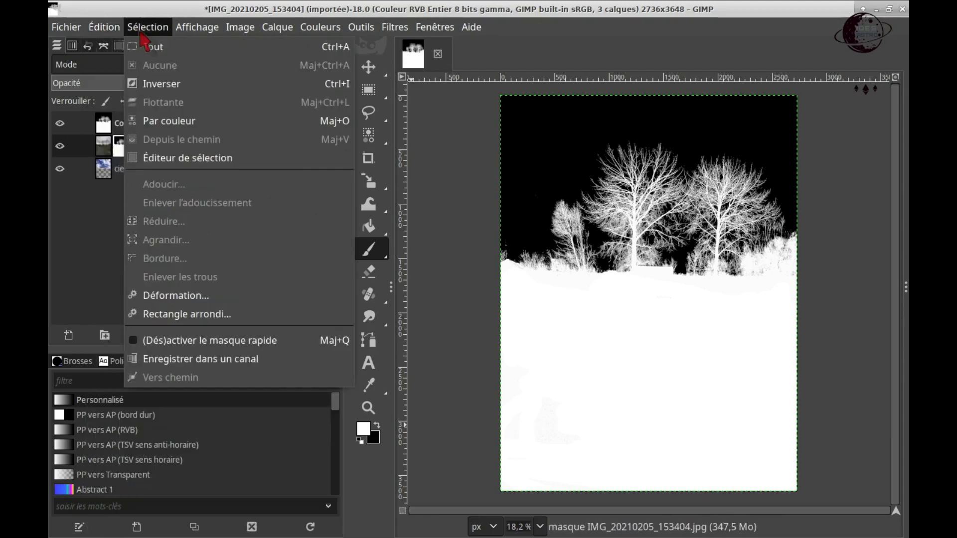
click(165, 121)
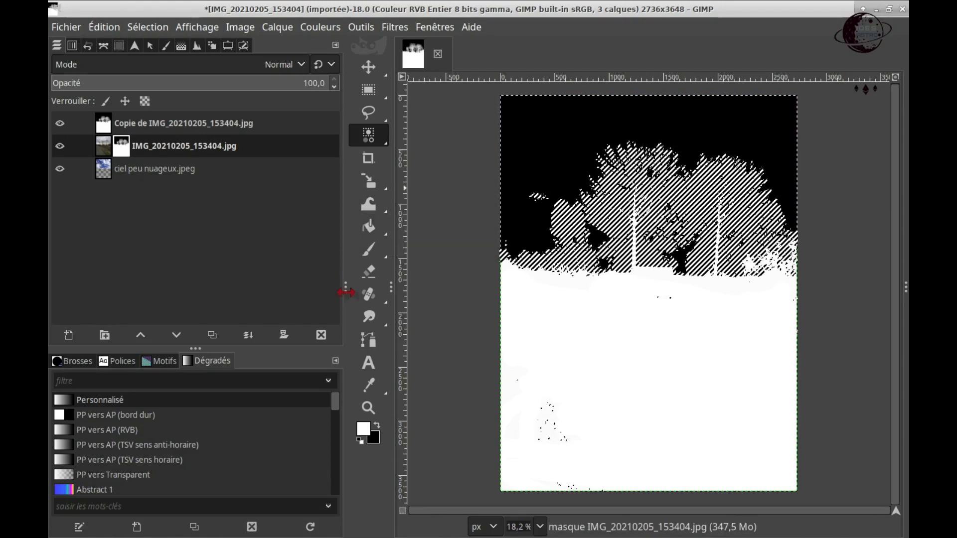
Step: Set the background colour to dark grey 4a4343 and clear the selection
click(375, 442)
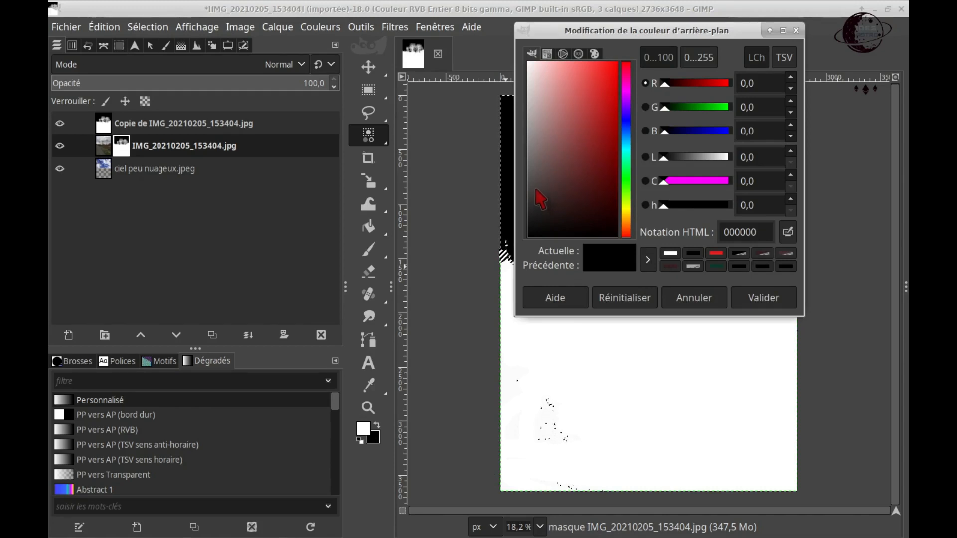
click(536, 188)
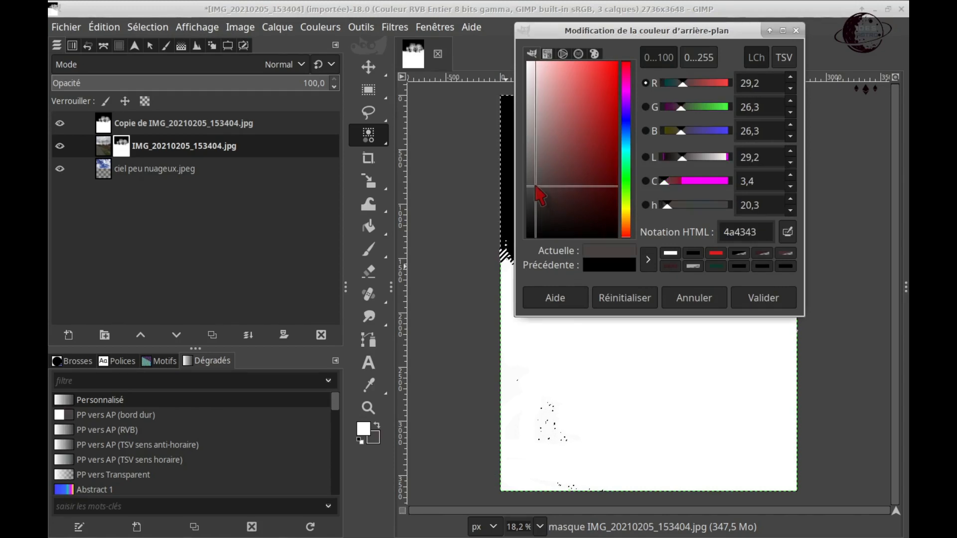
click(751, 299)
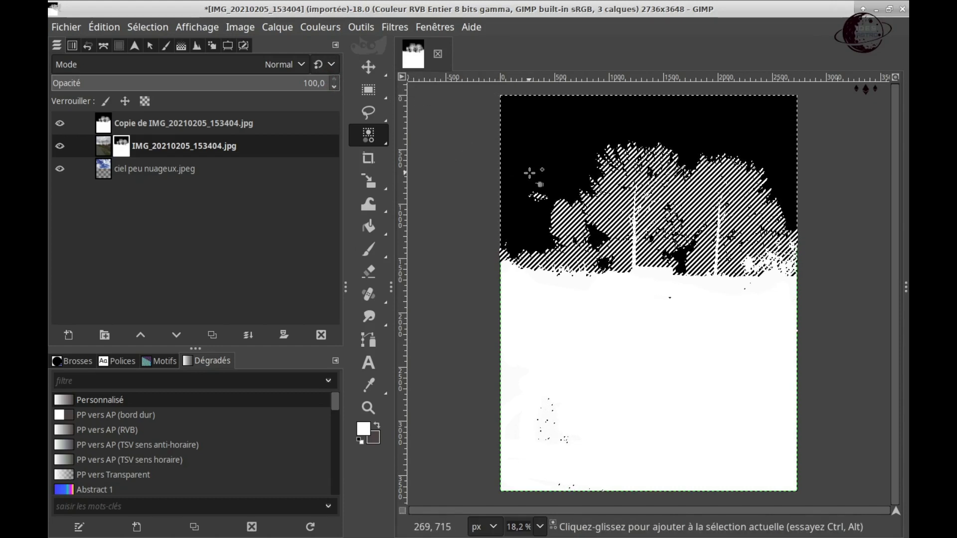
click(147, 27)
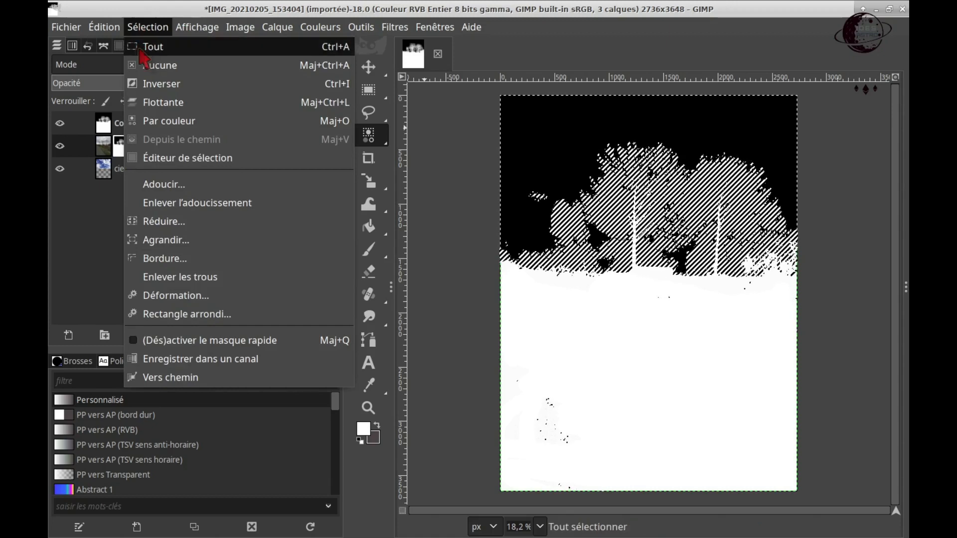
click(169, 68)
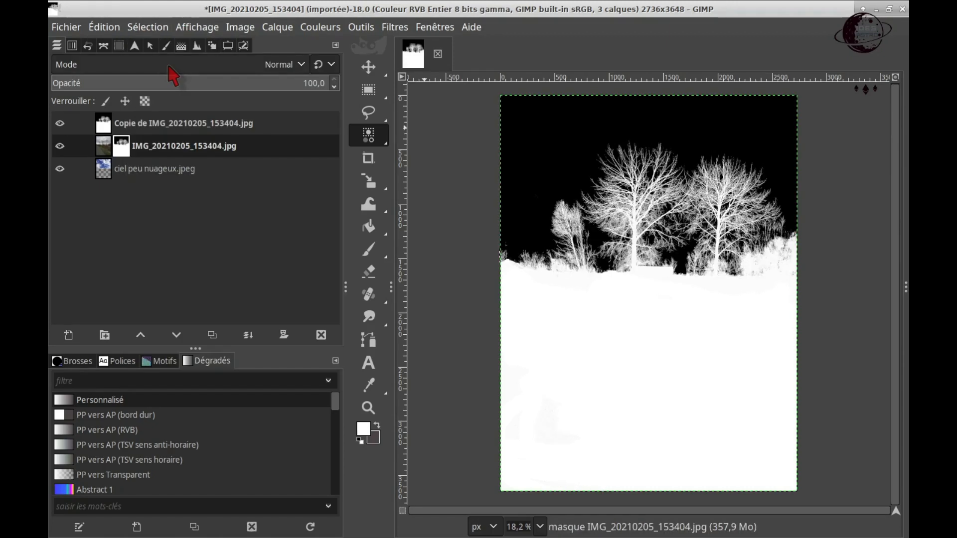
Step: Toggle the black-and-white copy's visibility to compare it with the masked photo over the new sky
click(60, 123)
click(60, 124)
click(60, 123)
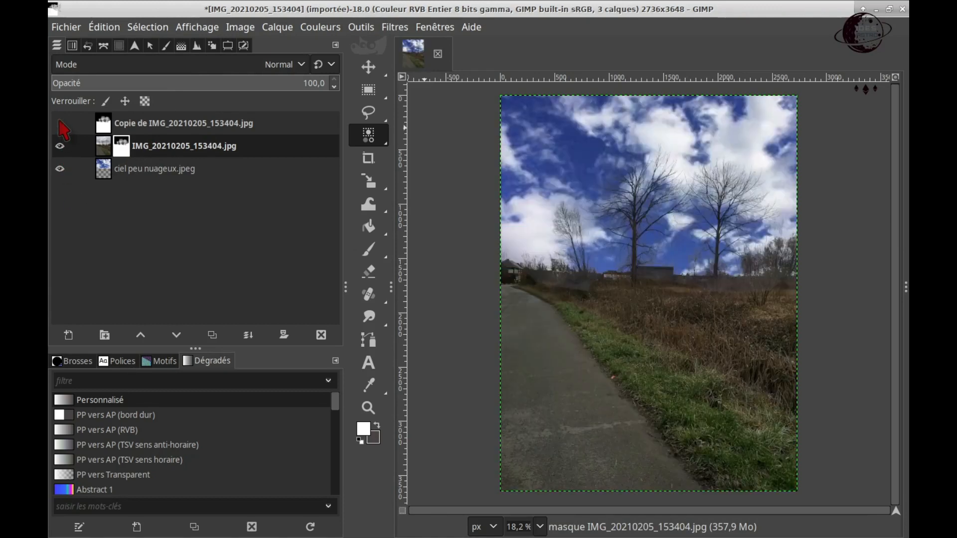
click(60, 123)
click(60, 123)
mouse_move(368, 204)
Step: Hide and delete the black-and-white copy layer
click(76, 128)
click(64, 124)
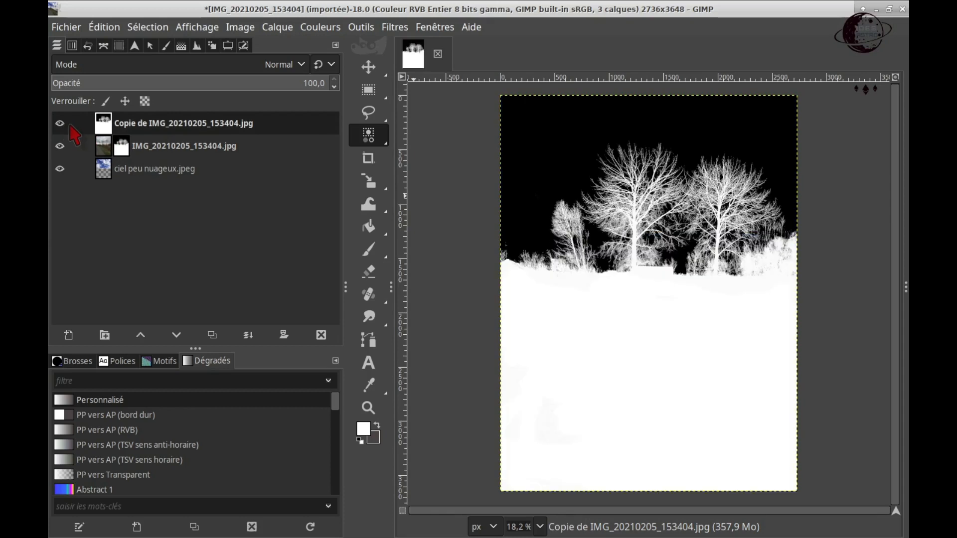
click(64, 125)
right_click(100, 128)
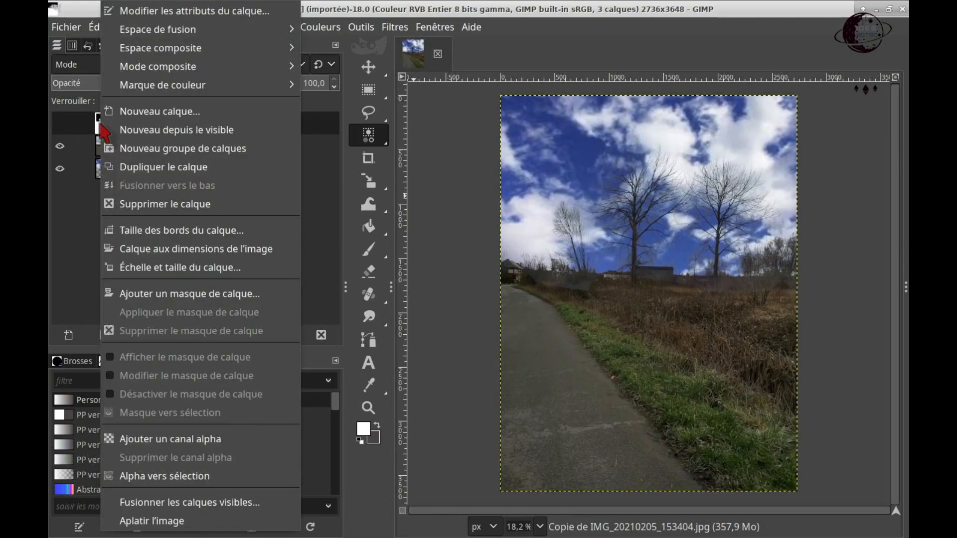
click(190, 202)
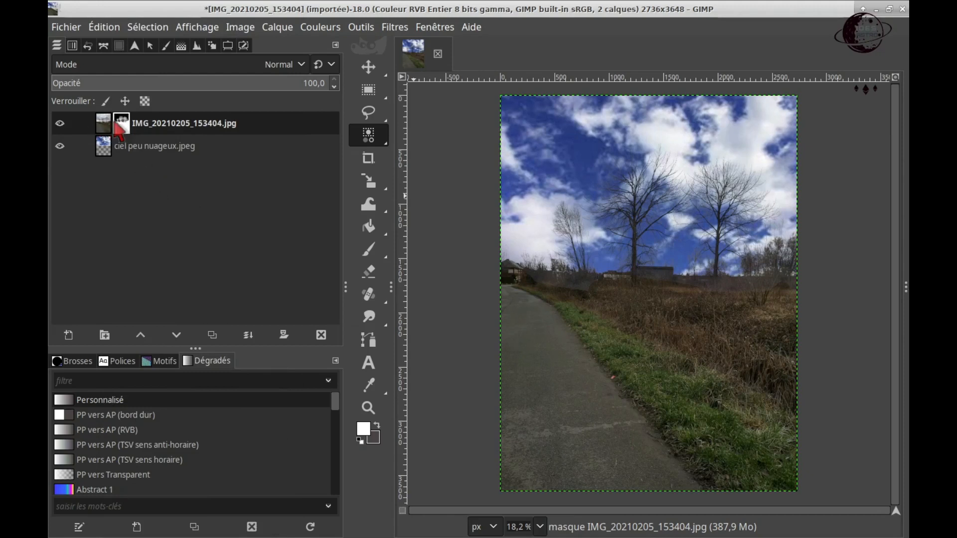
Step: Apply the photo layer's mask and merge the layer down onto the sky layer
right_click(115, 125)
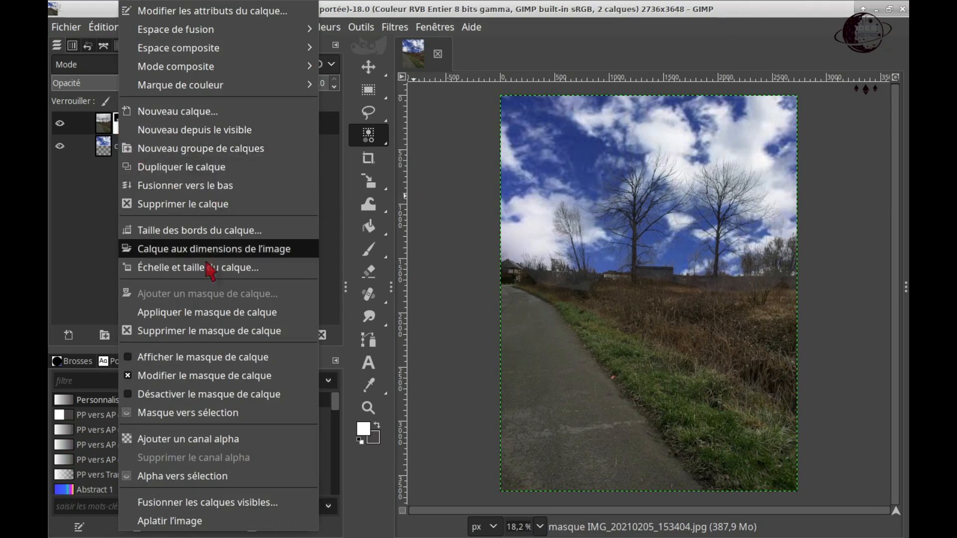
click(225, 313)
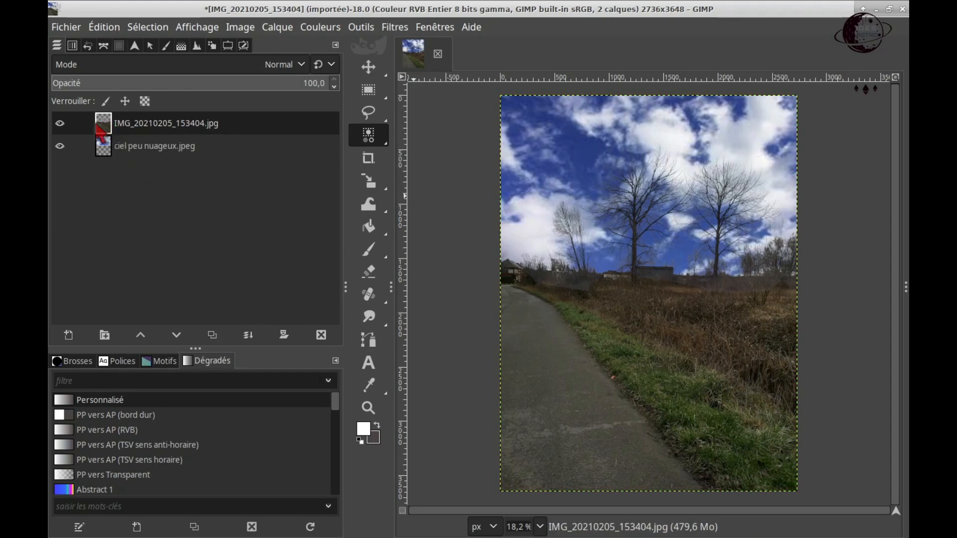
right_click(102, 129)
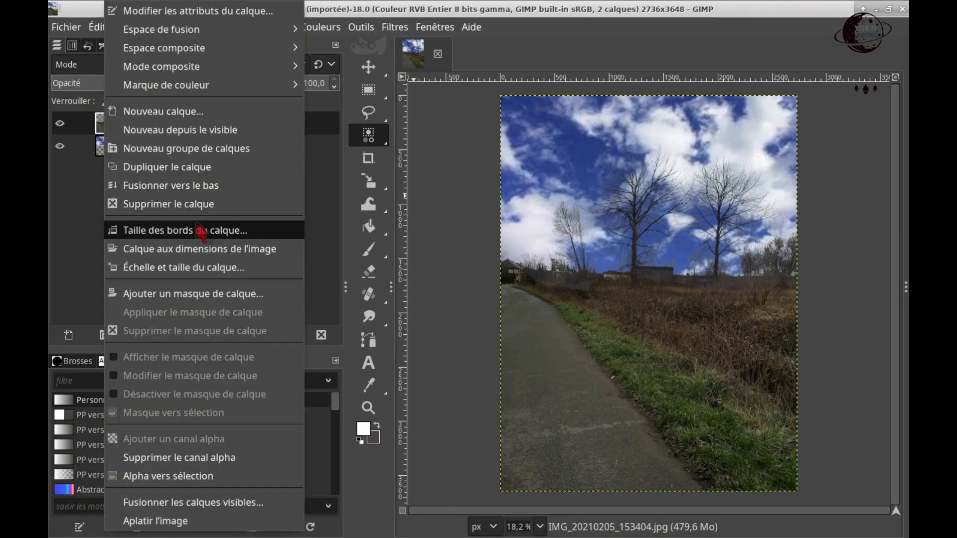
click(205, 187)
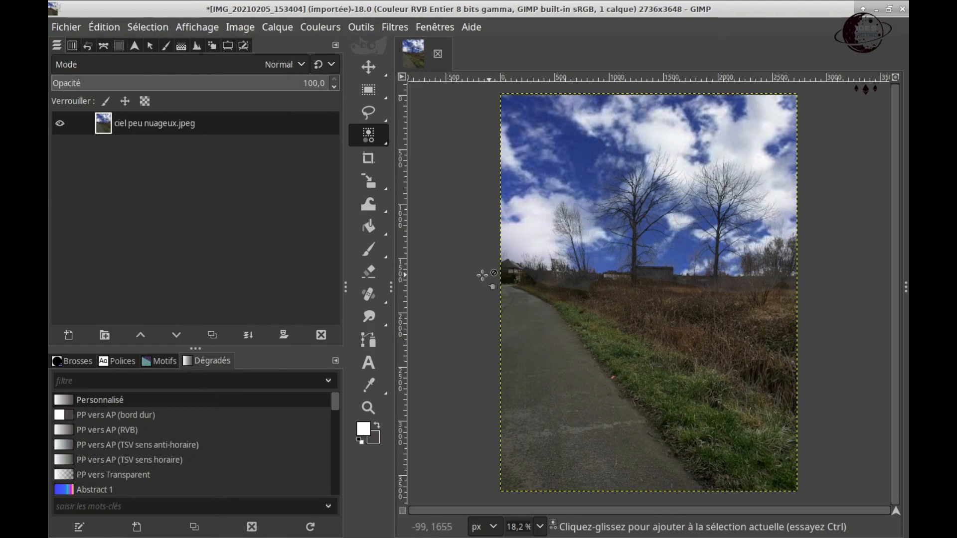